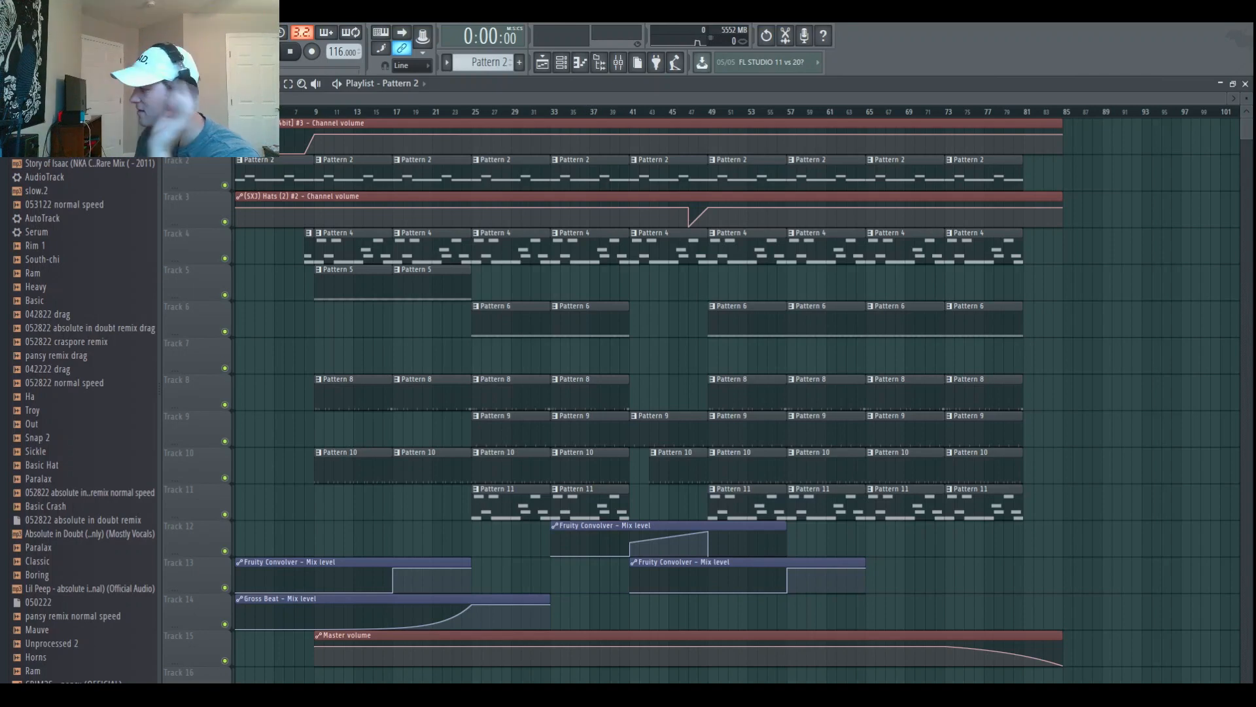
Step: Inspect the Pattern 2 notes and the Serum salem_bass patch, and play the bass line back
key("F7")
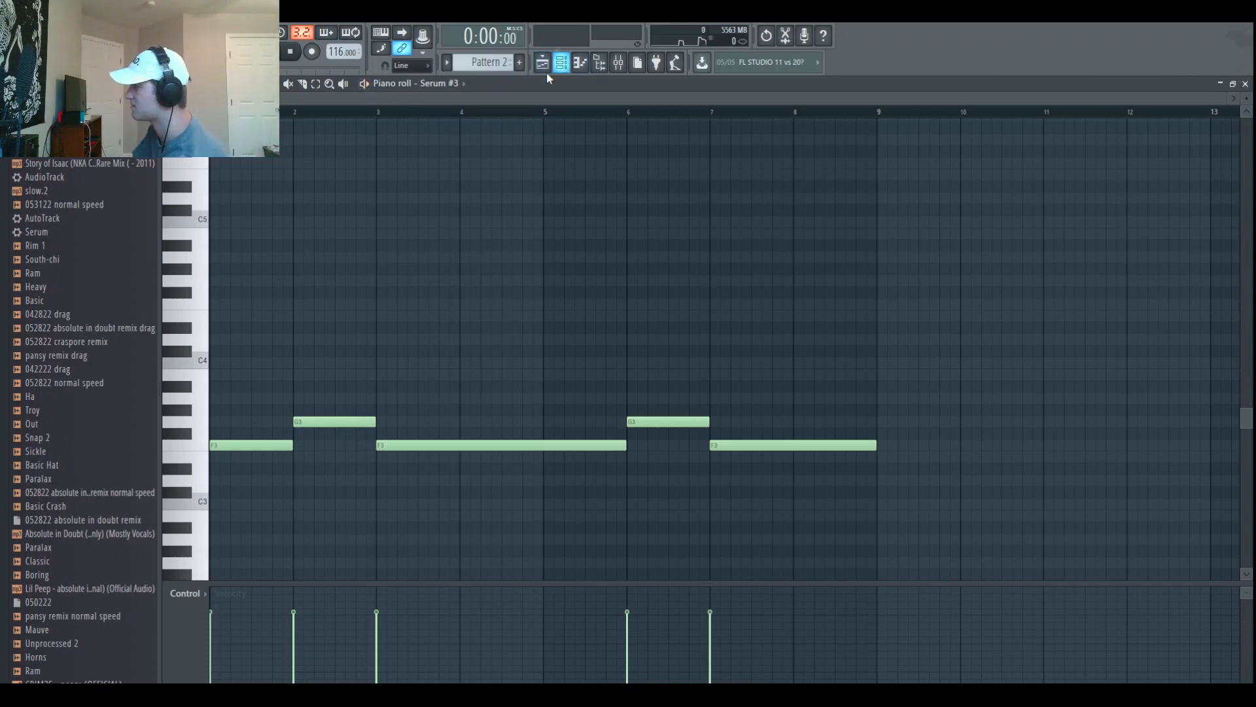
key("F6")
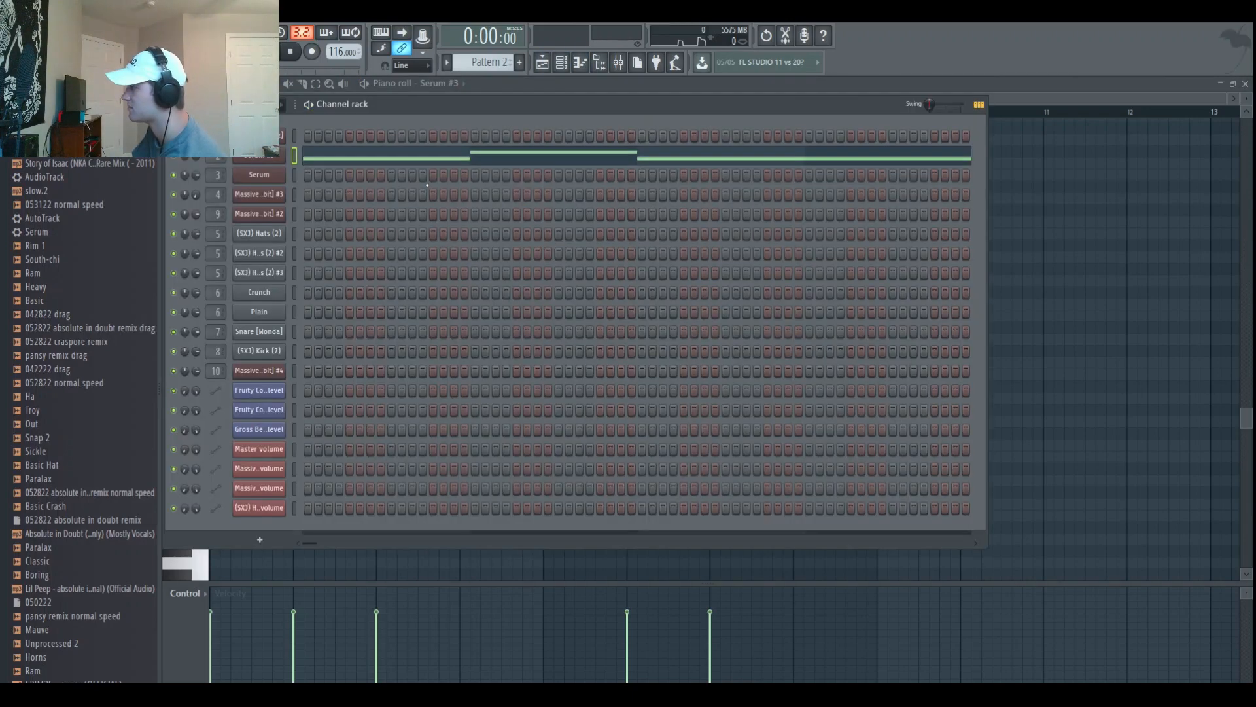
left_click(264, 160)
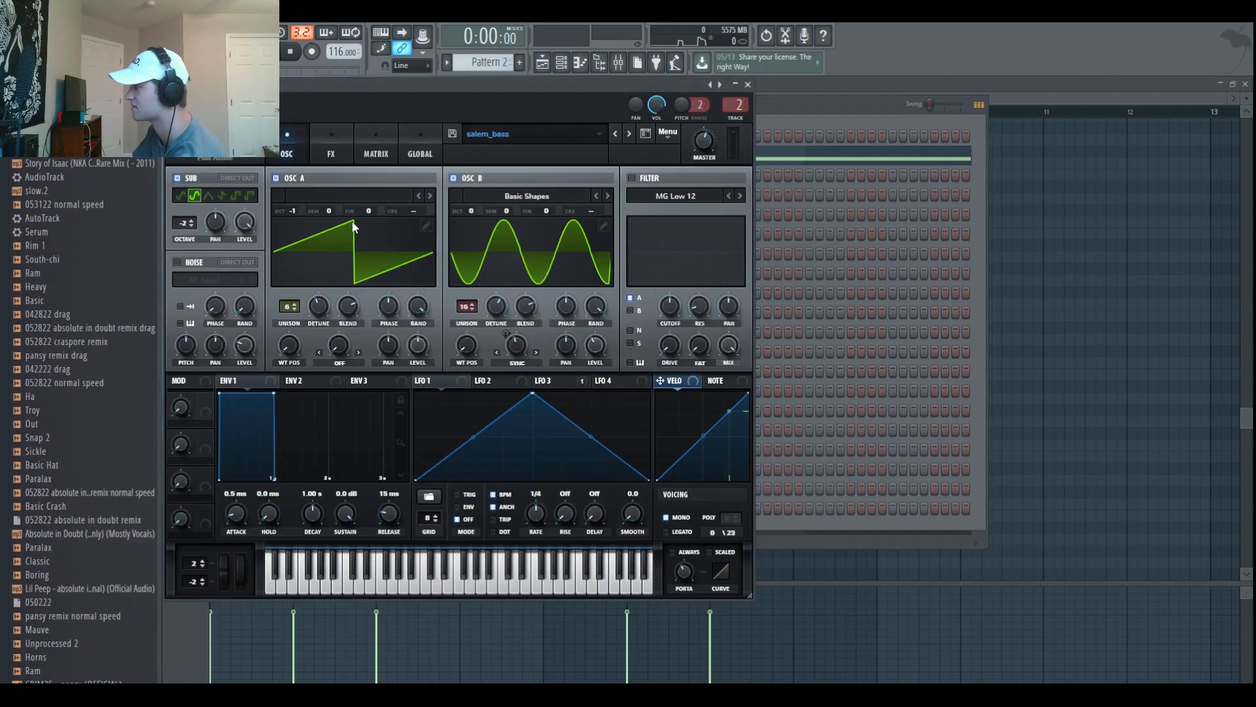
left_click(748, 84)
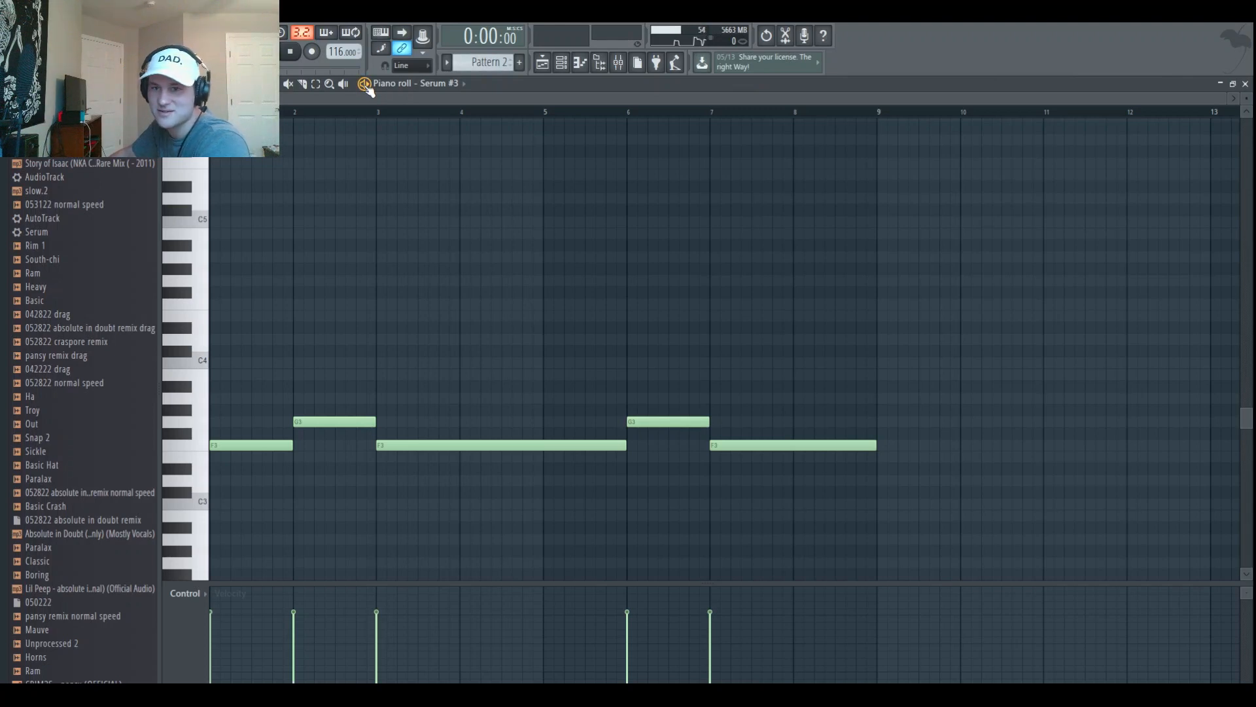
key("space")
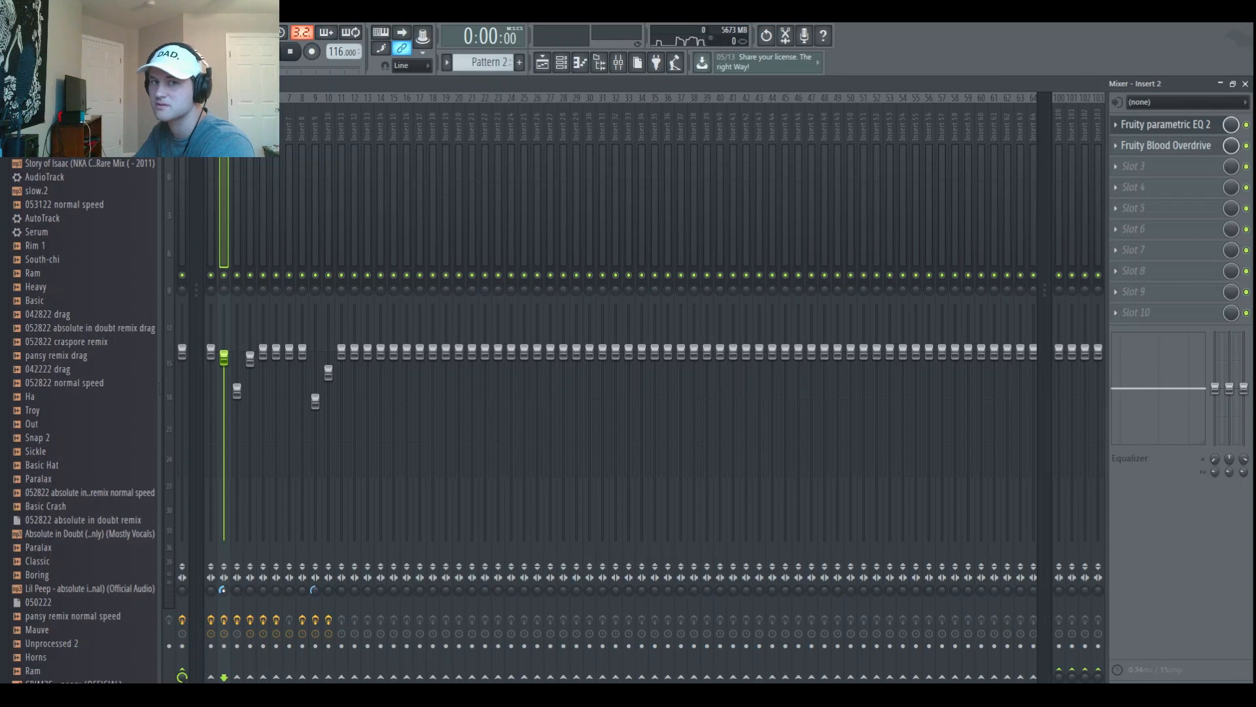
Step: Examine the Fruity Parametric EQ 2 and Fruity Blood Overdrive settings on mixer Insert 2
left_click(1158, 128)
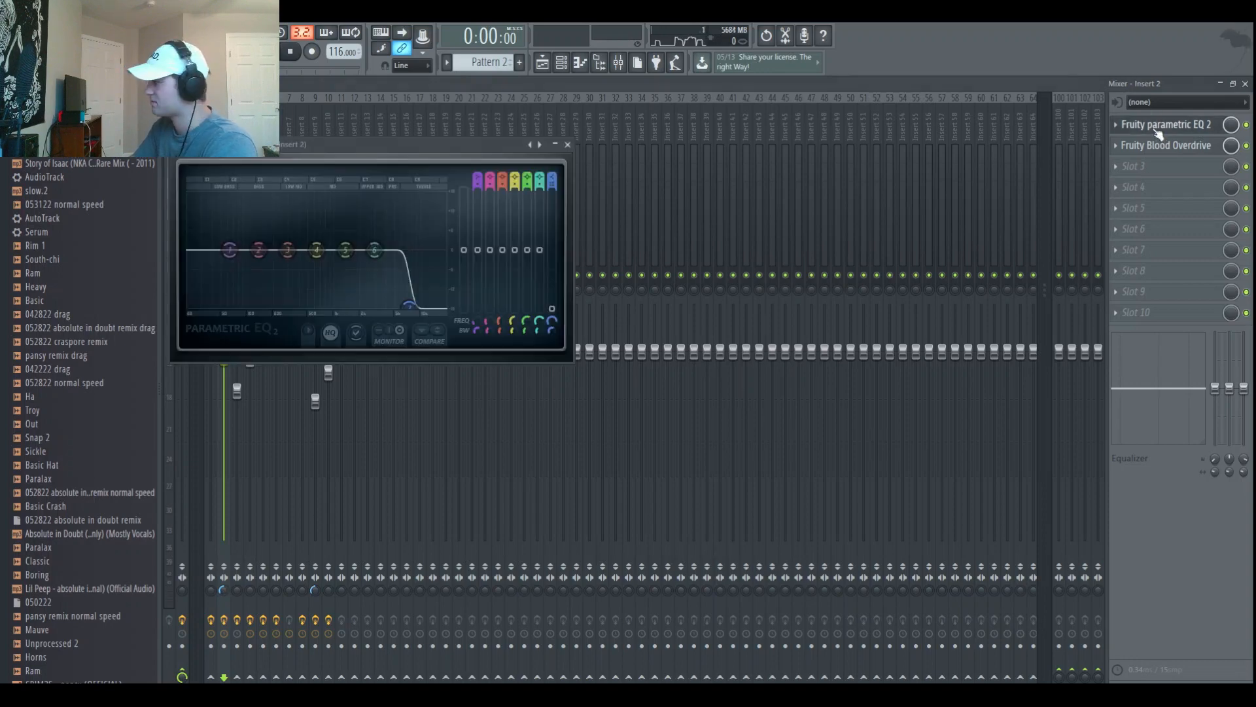
key("Escape")
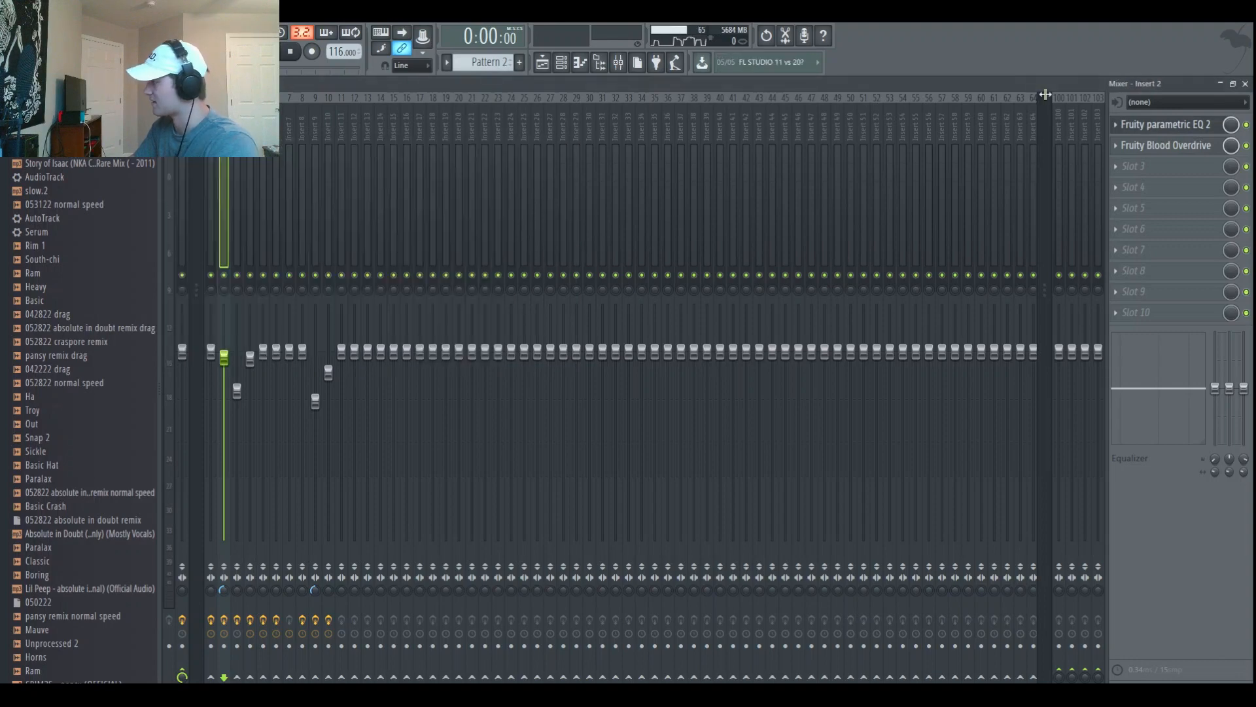
left_click(1155, 147)
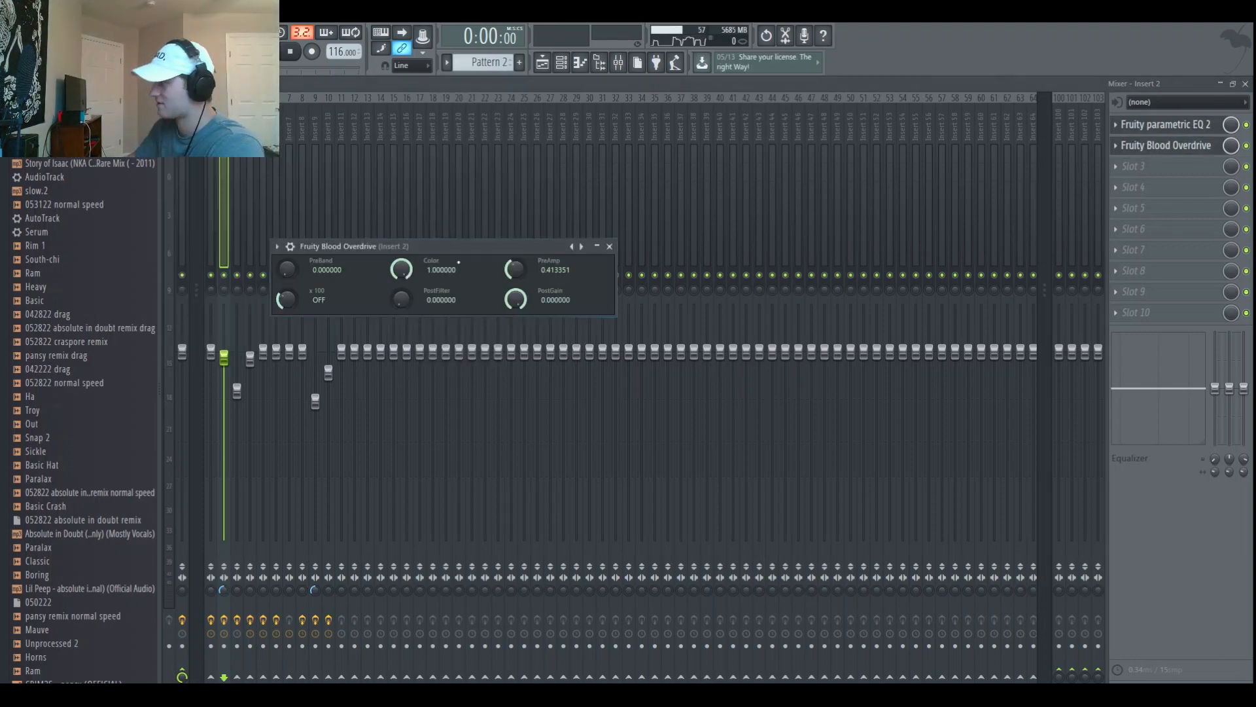
key("Escape")
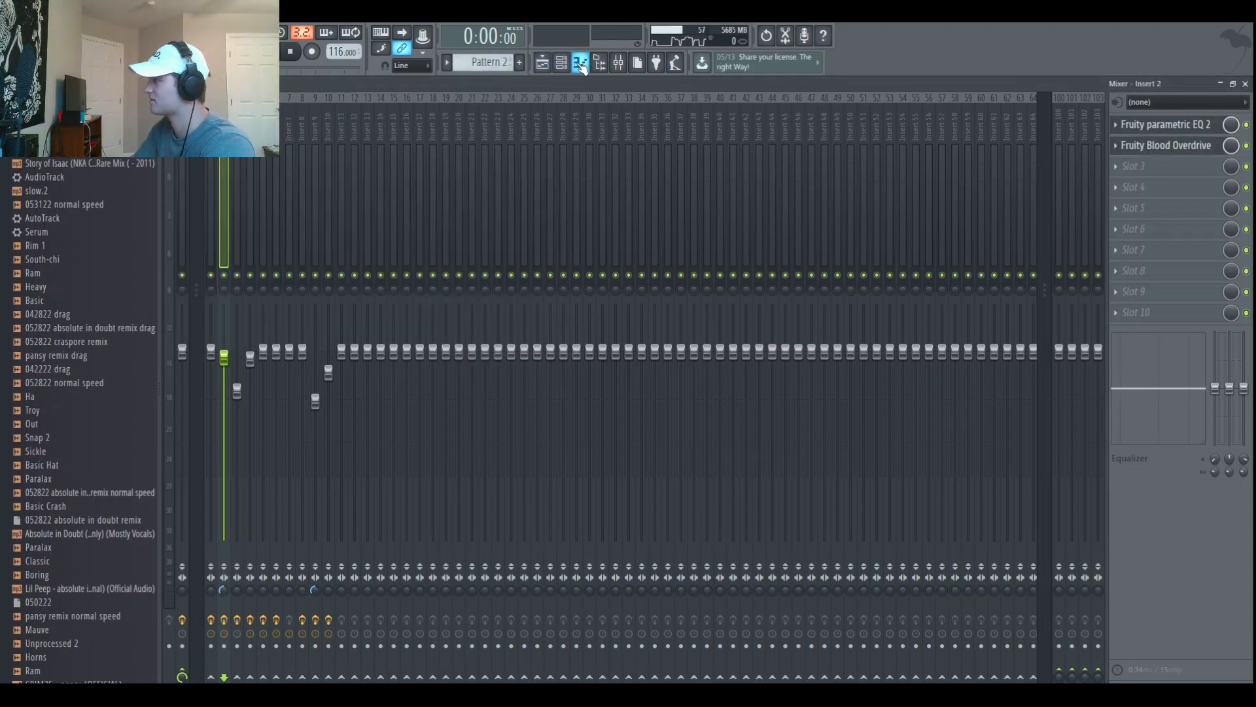
Step: Return to the Pattern 2 bass notes and play them back through the Insert 2 effects
left_click(580, 62)
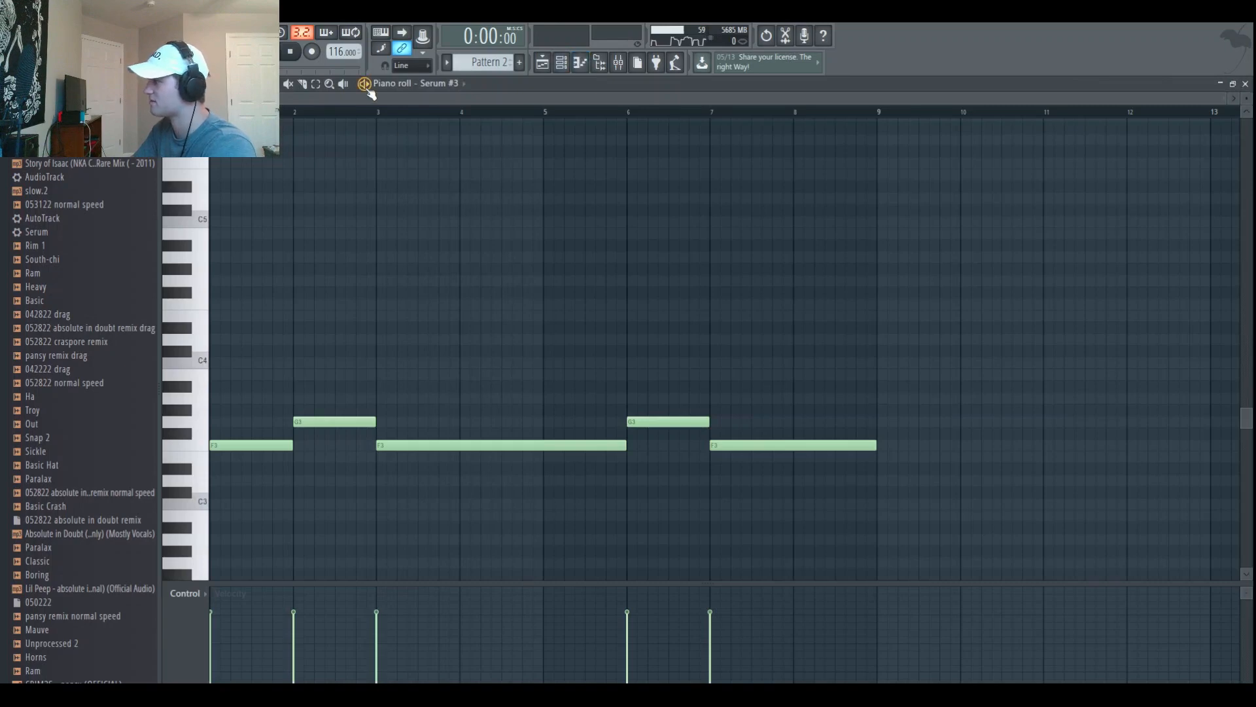
key("space")
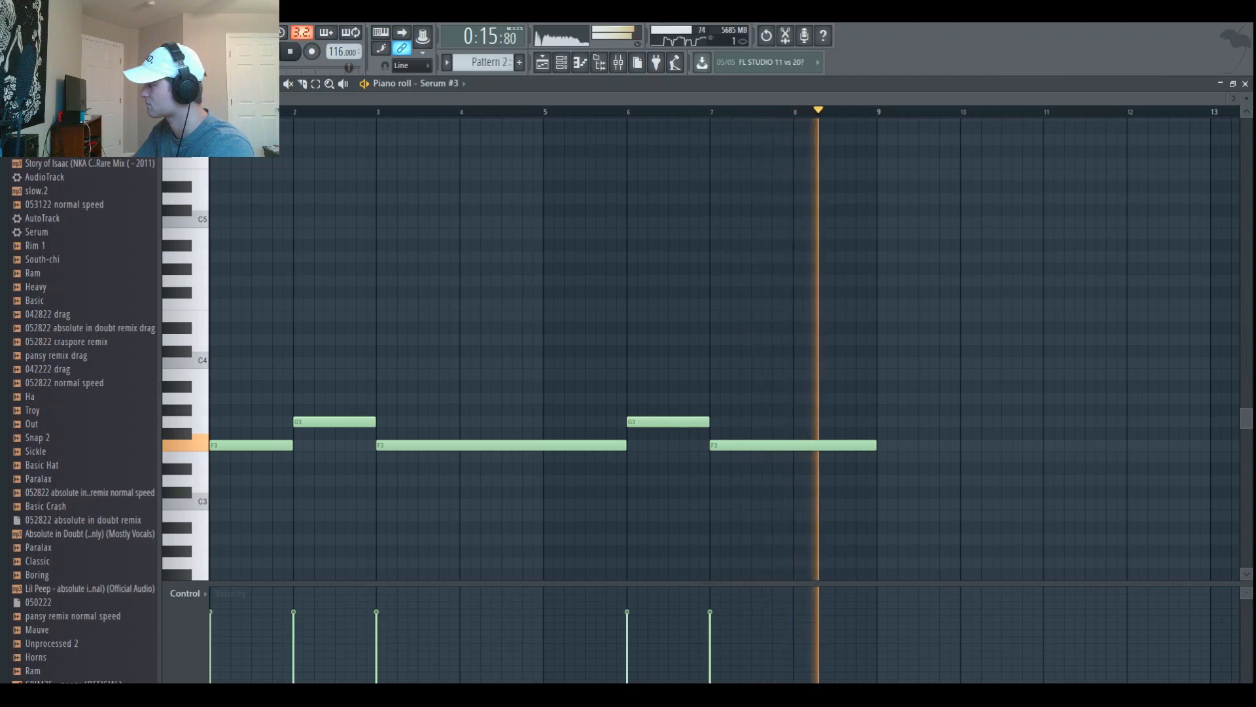
key("space")
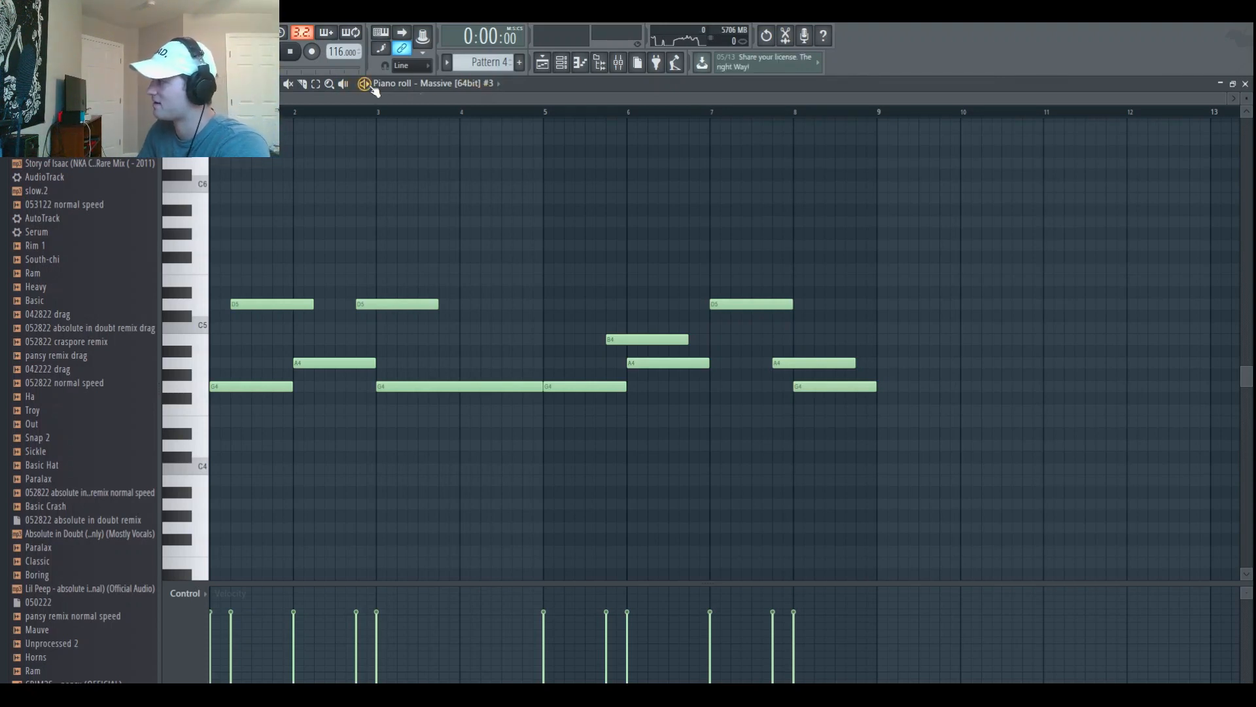
Step: Play back the Pattern 4 Massive melody without effects and re-enable all effect slots on mixer Insert 4
key("space")
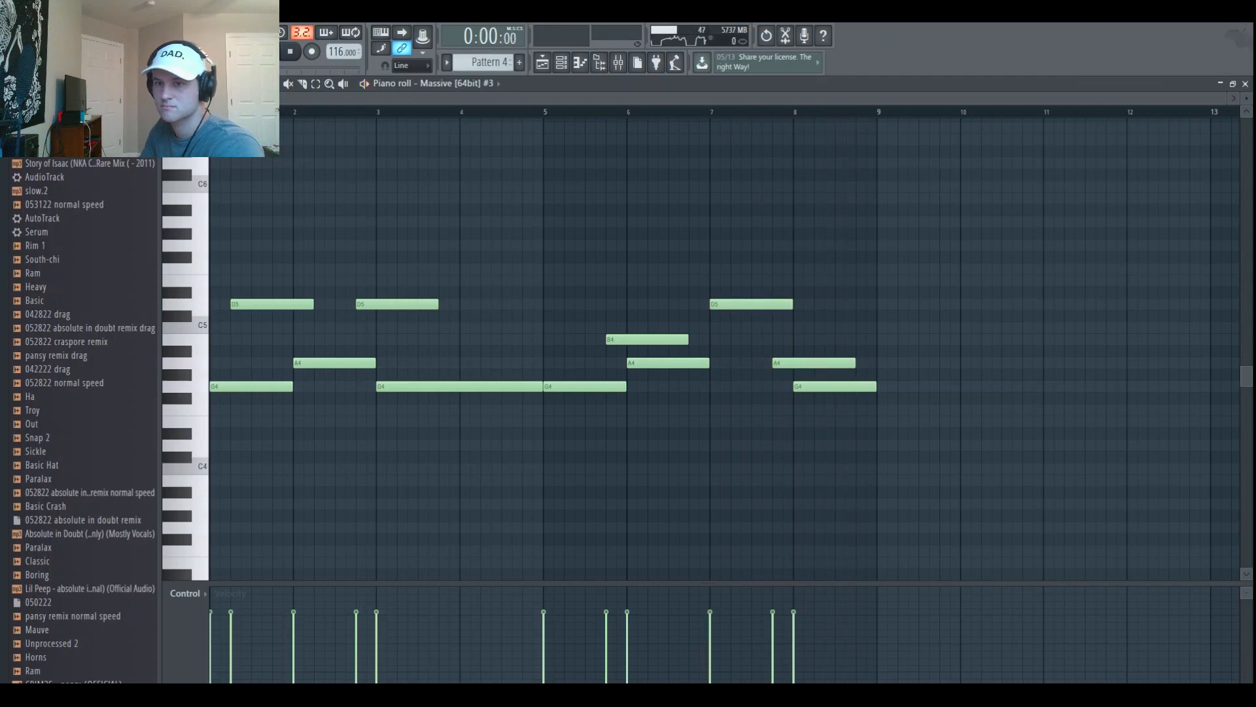
key("space")
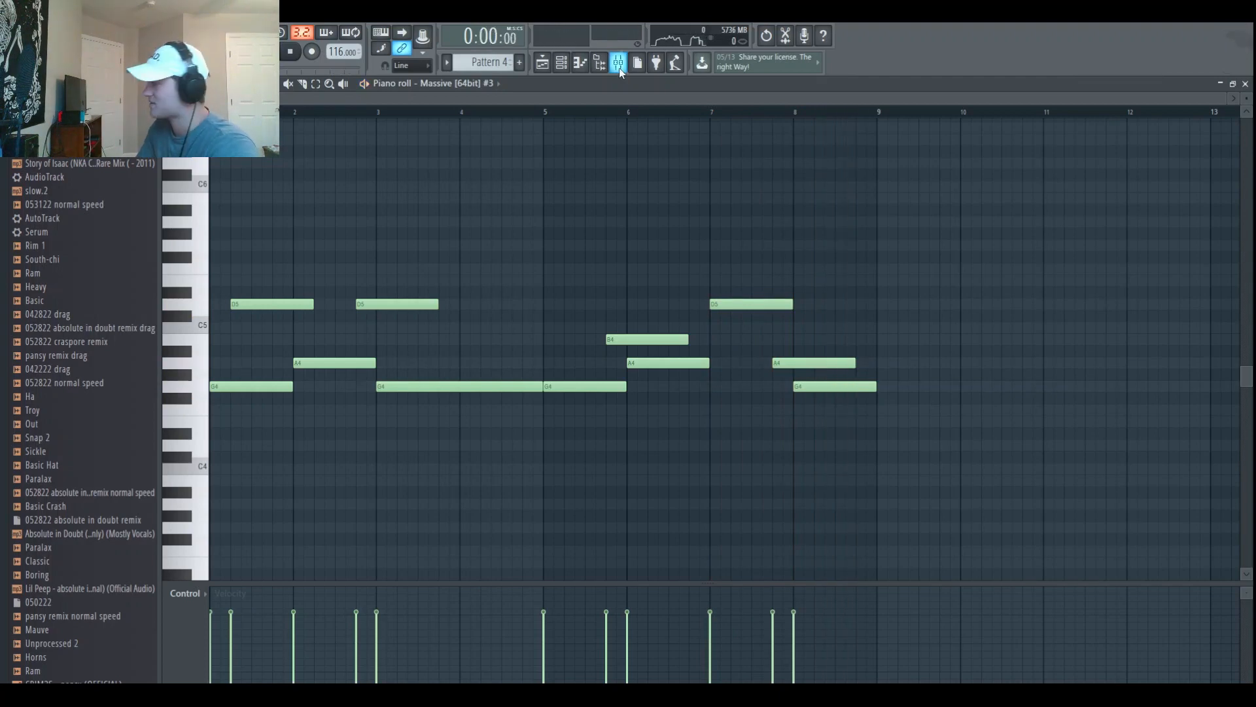
left_click(619, 68)
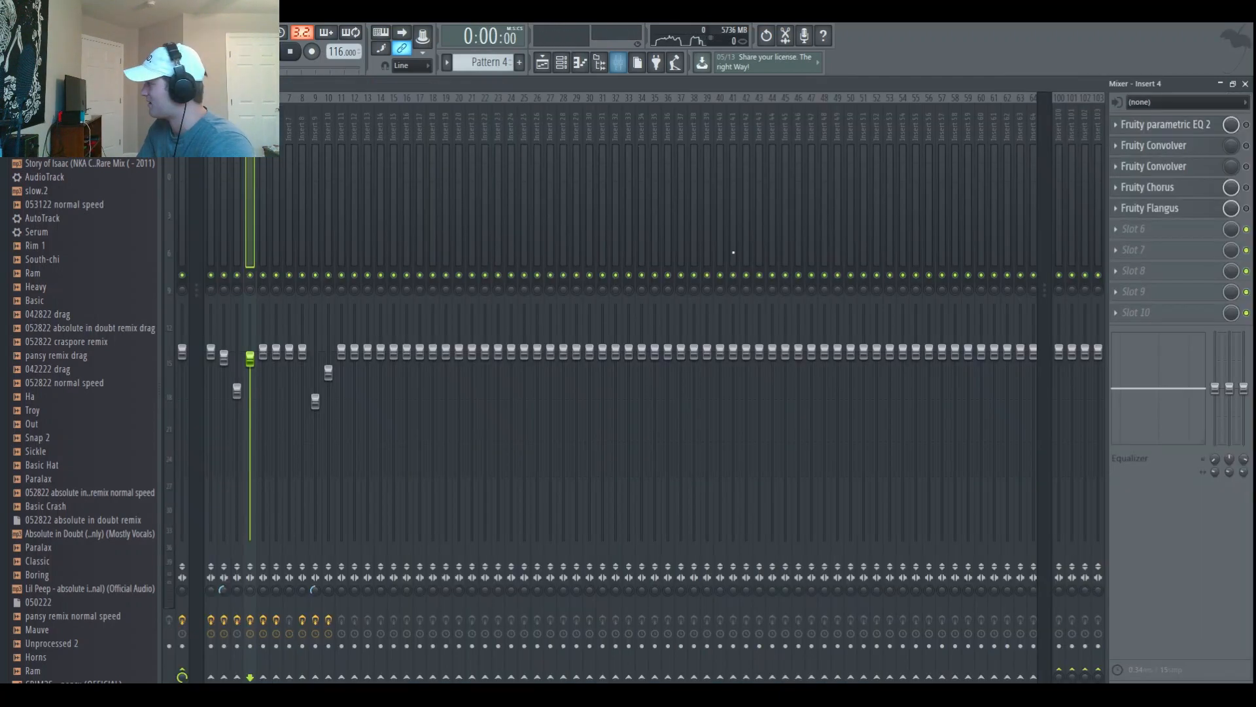
left_click(1247, 146)
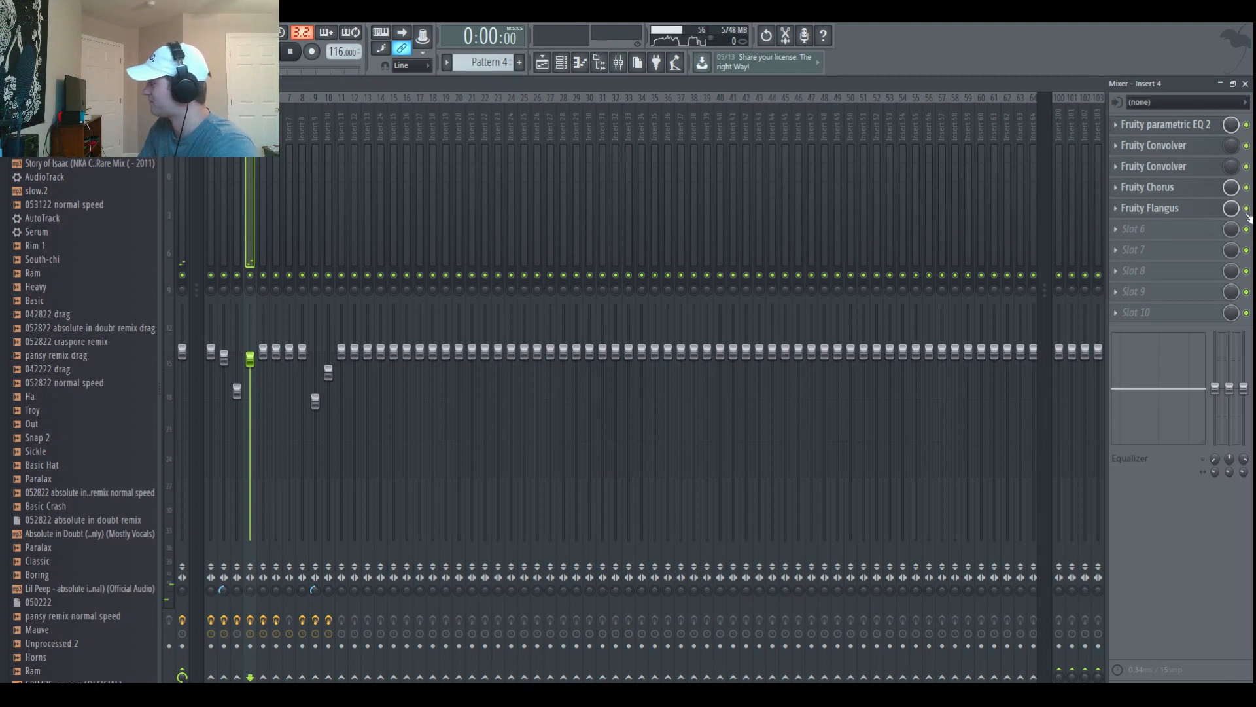
Step: Examine the Parametric EQ 2, Chorus and Flangus settings on Insert 4, and replay Pattern 4 through them
left_click(1179, 130)
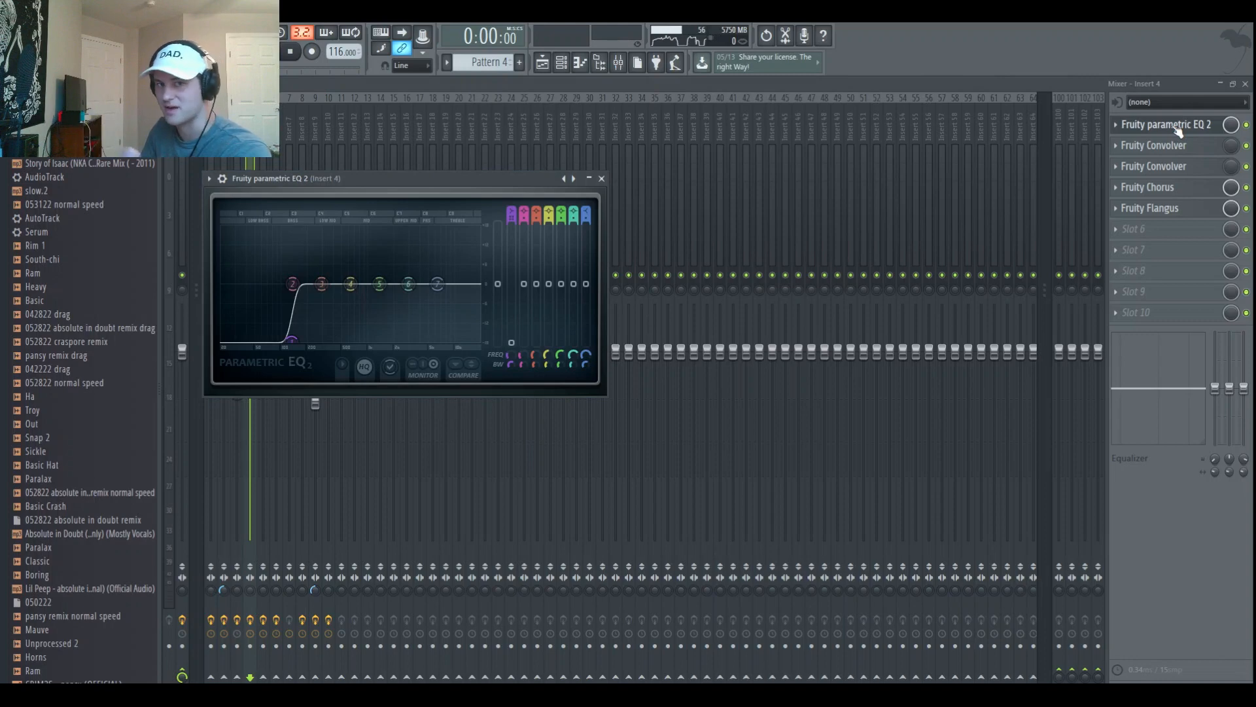
left_click(1173, 190)
left_click(1164, 208)
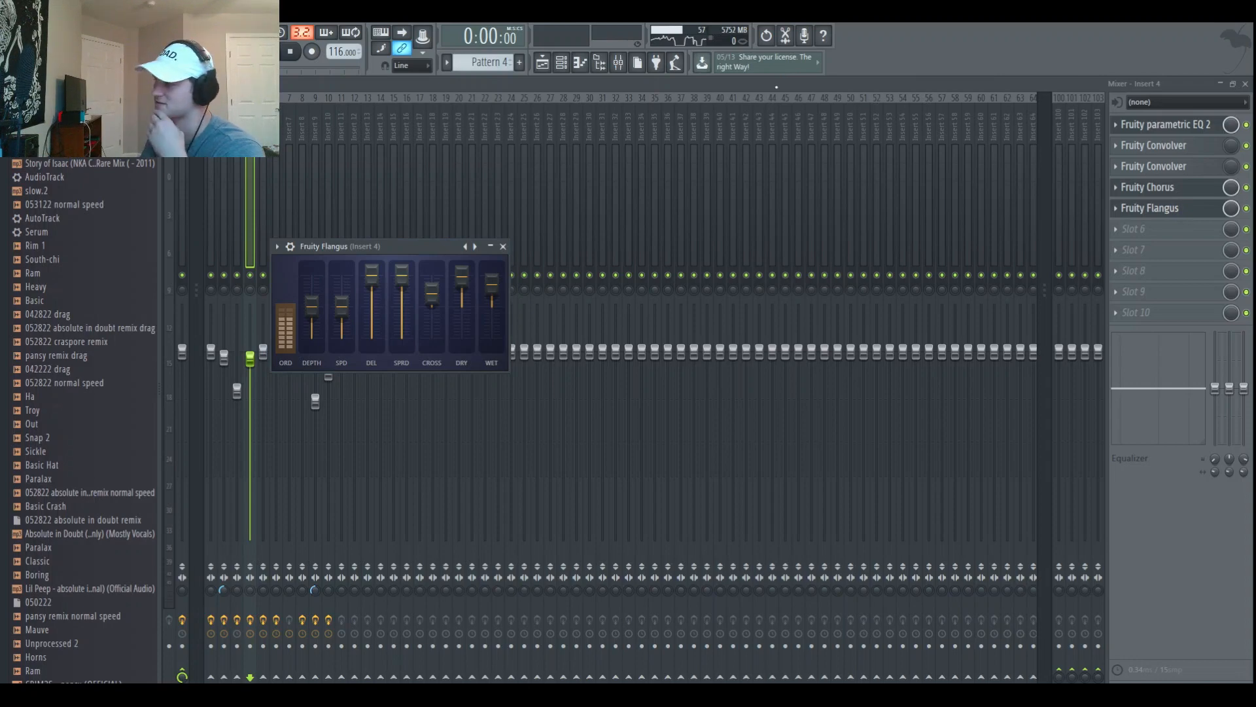
left_click(278, 248)
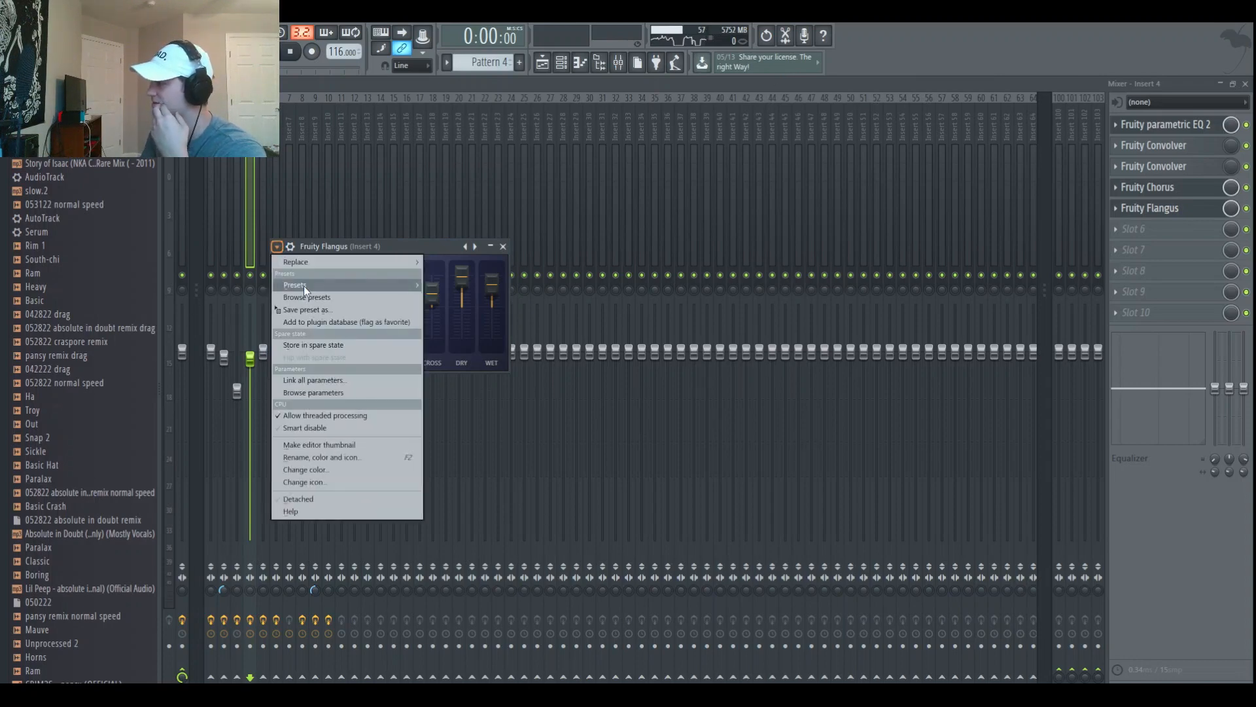
key("Escape")
key("Escape")
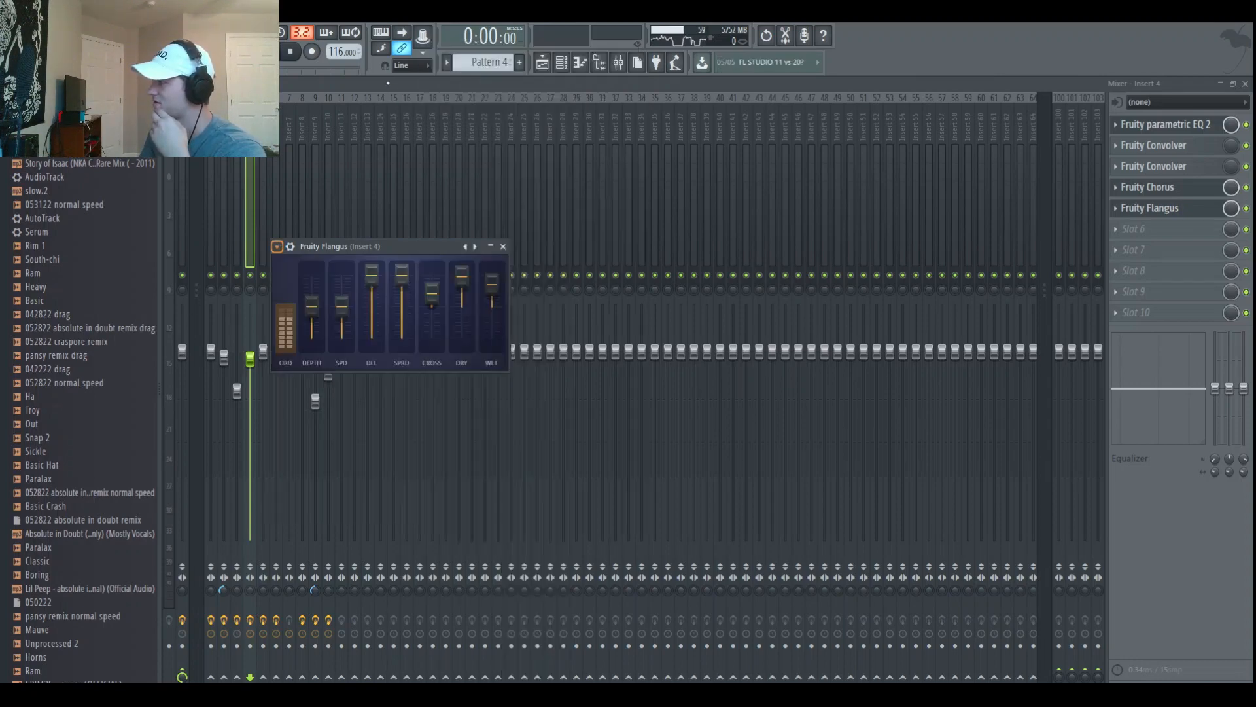
left_click(581, 64)
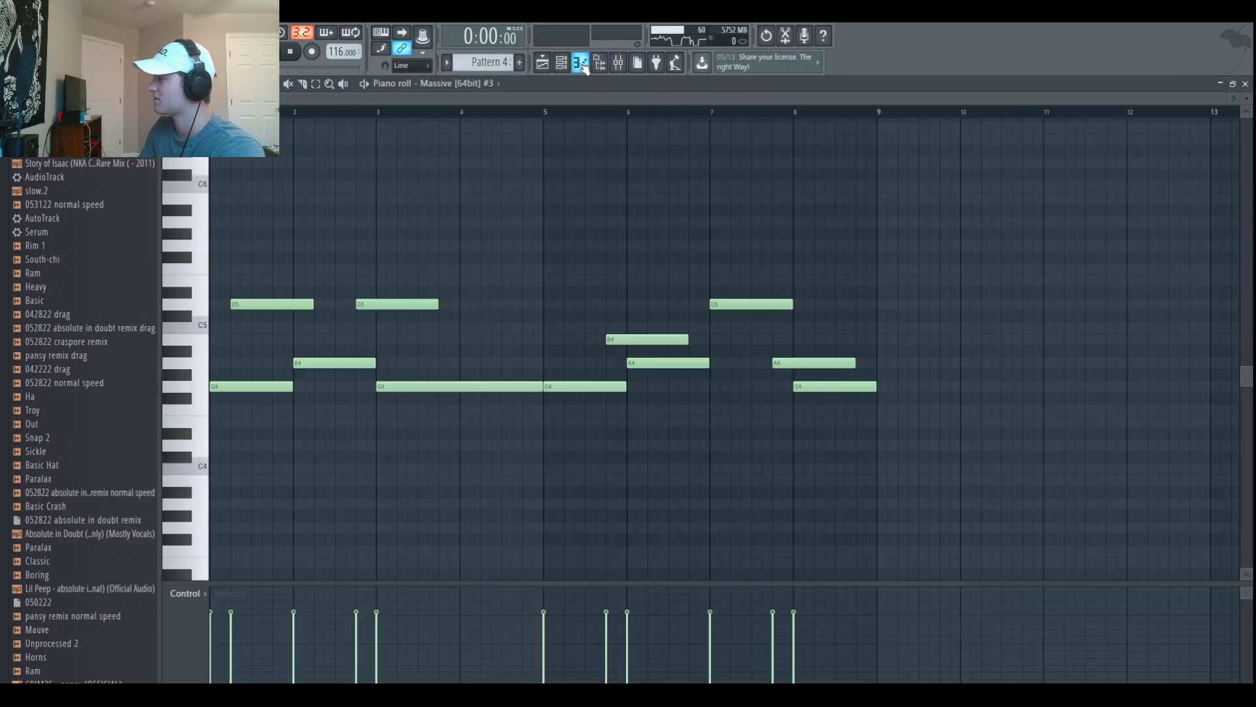
key("space")
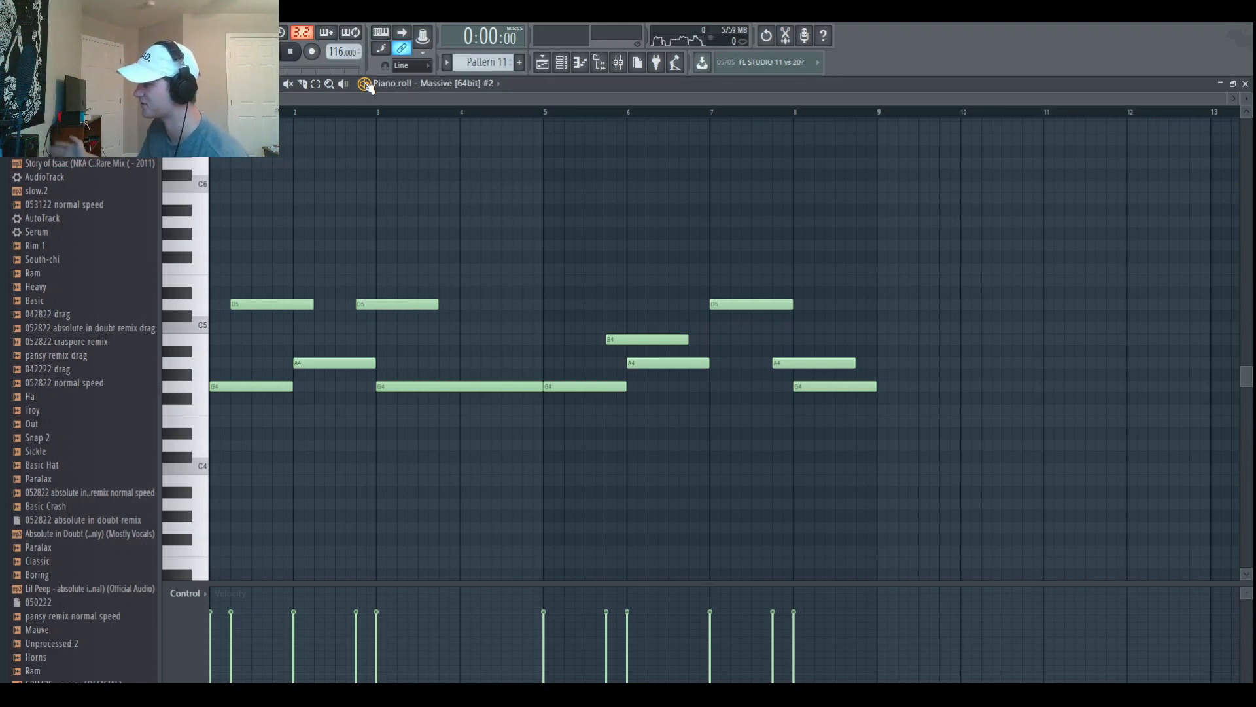
Step: Play back the Pattern 11 melody on the Massive #2 channel
key("space")
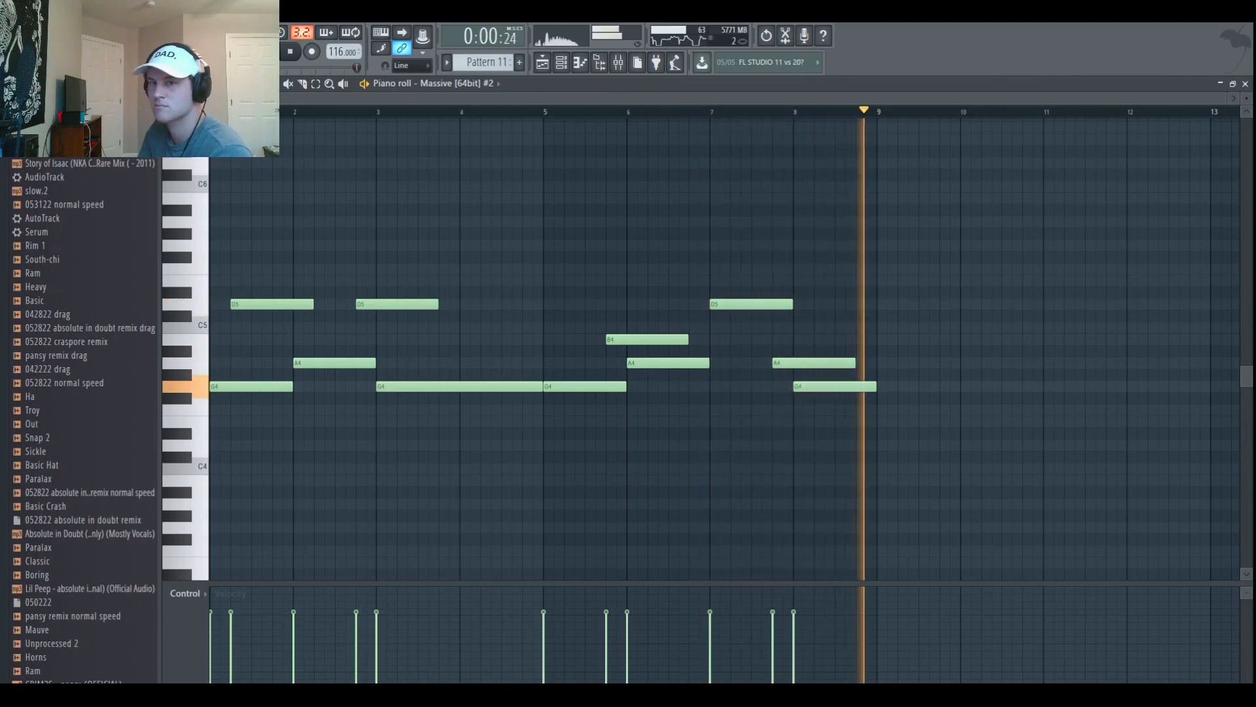
key("space")
Step: Examine the Parametric EQ 2, Convolver, Blood Overdrive, Chorus and Flangus effects on Insert 9, and replay Pattern 11
key("F9")
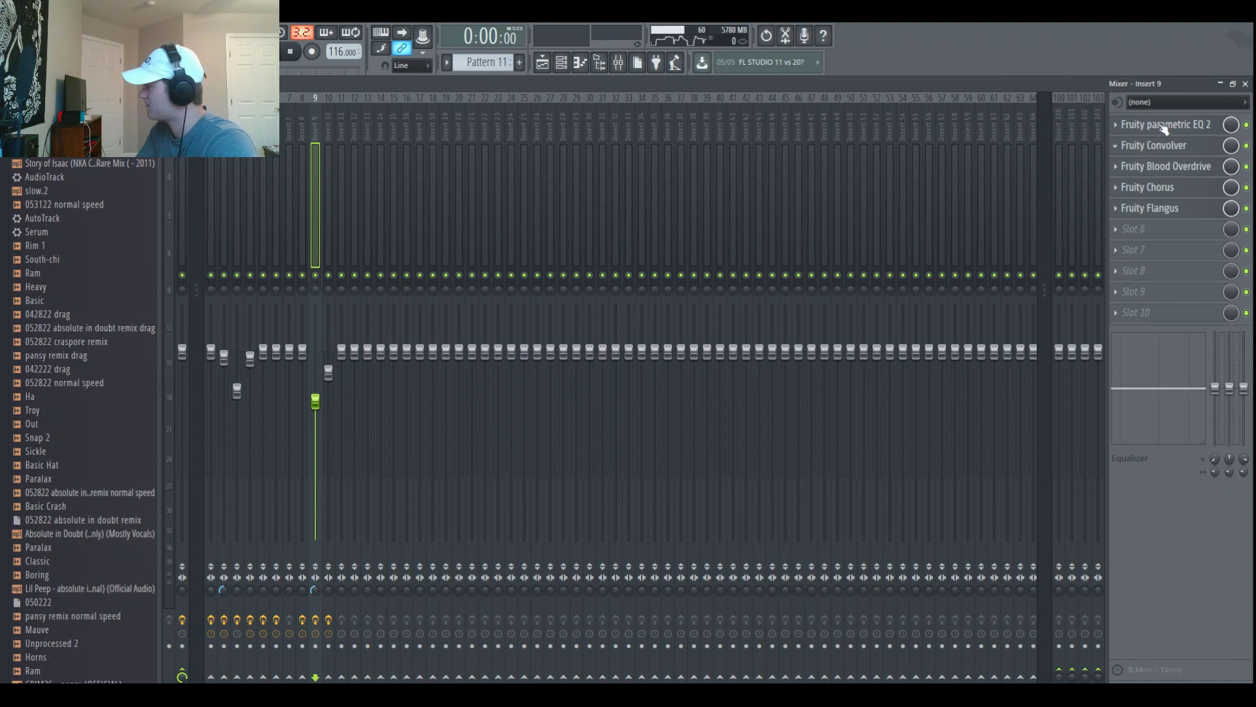
left_click(1151, 131)
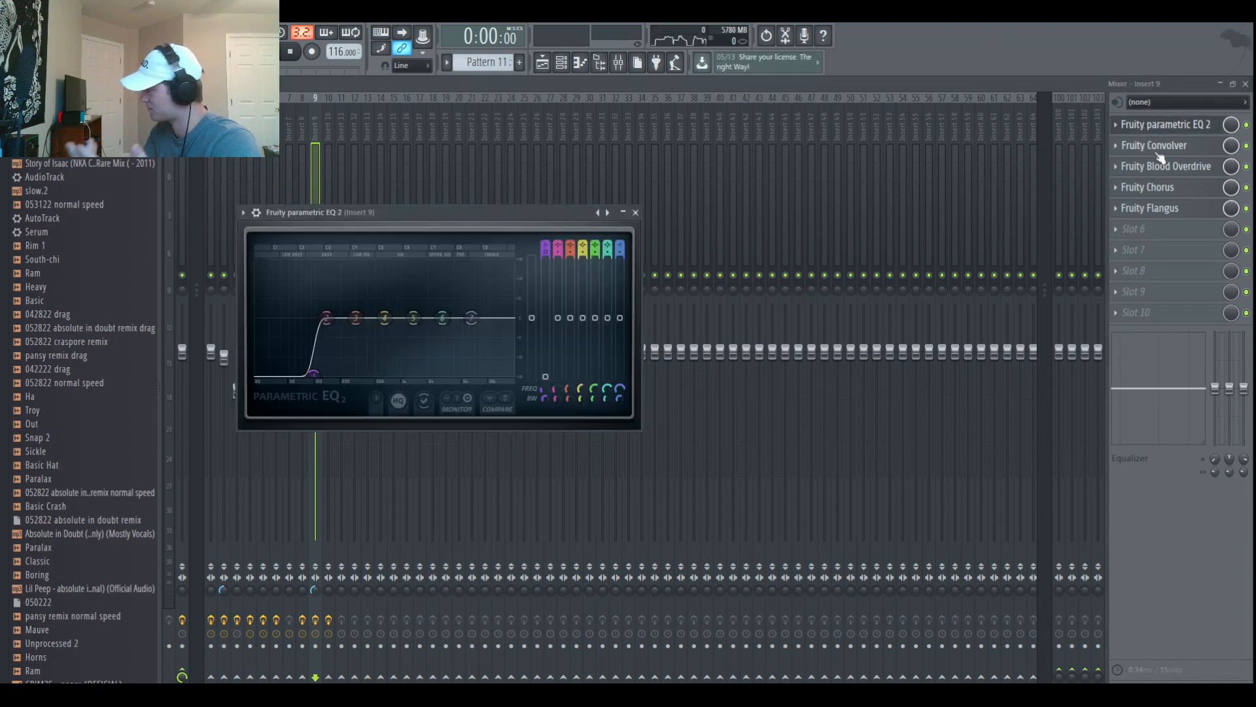
left_click(1158, 151)
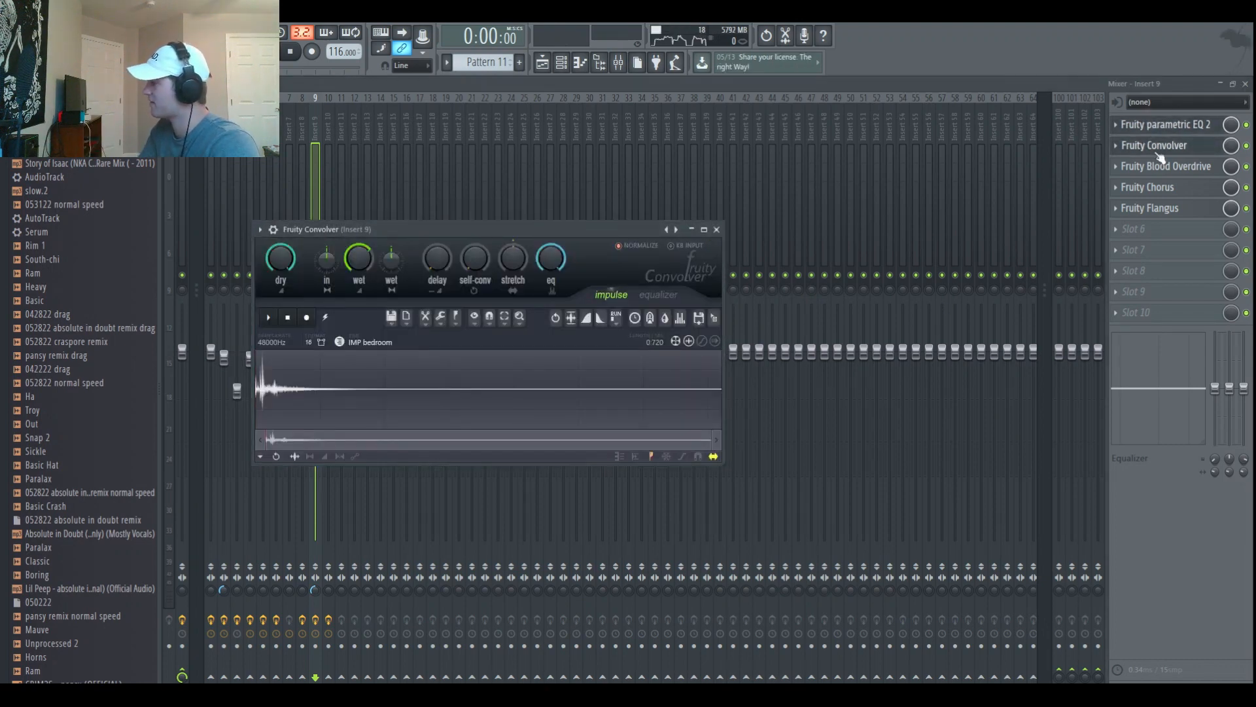
left_click(1166, 167)
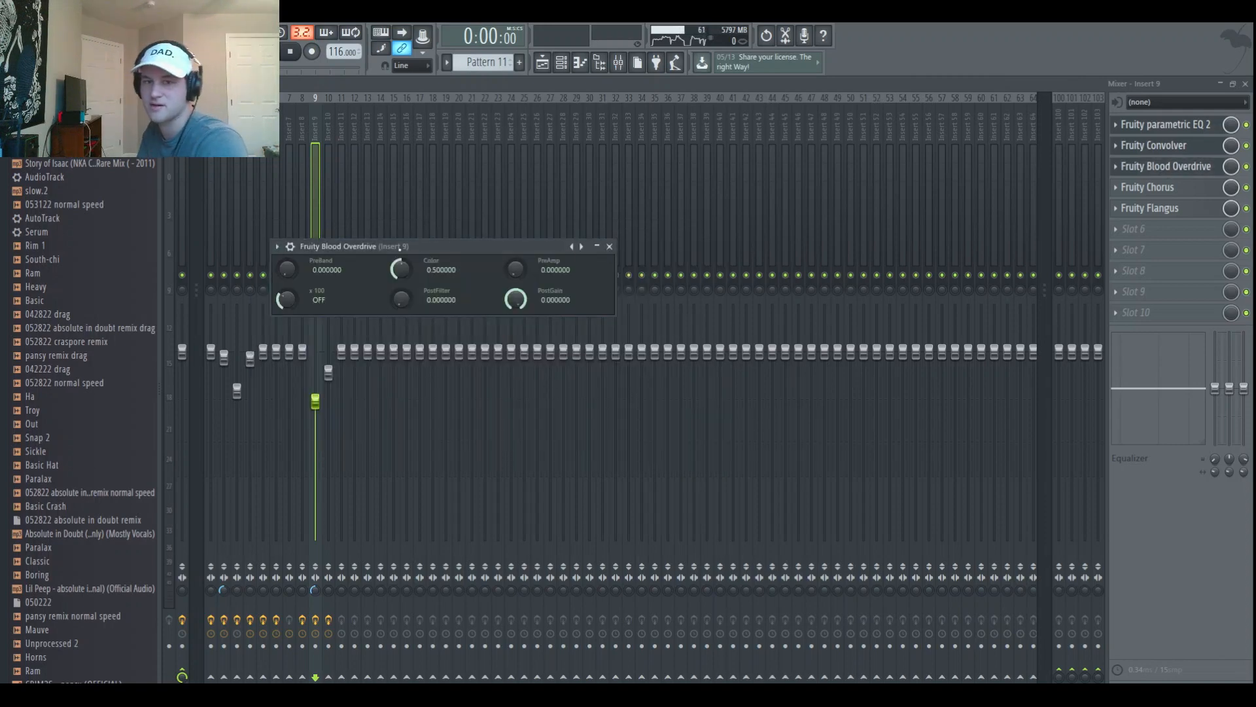
left_click(1198, 192)
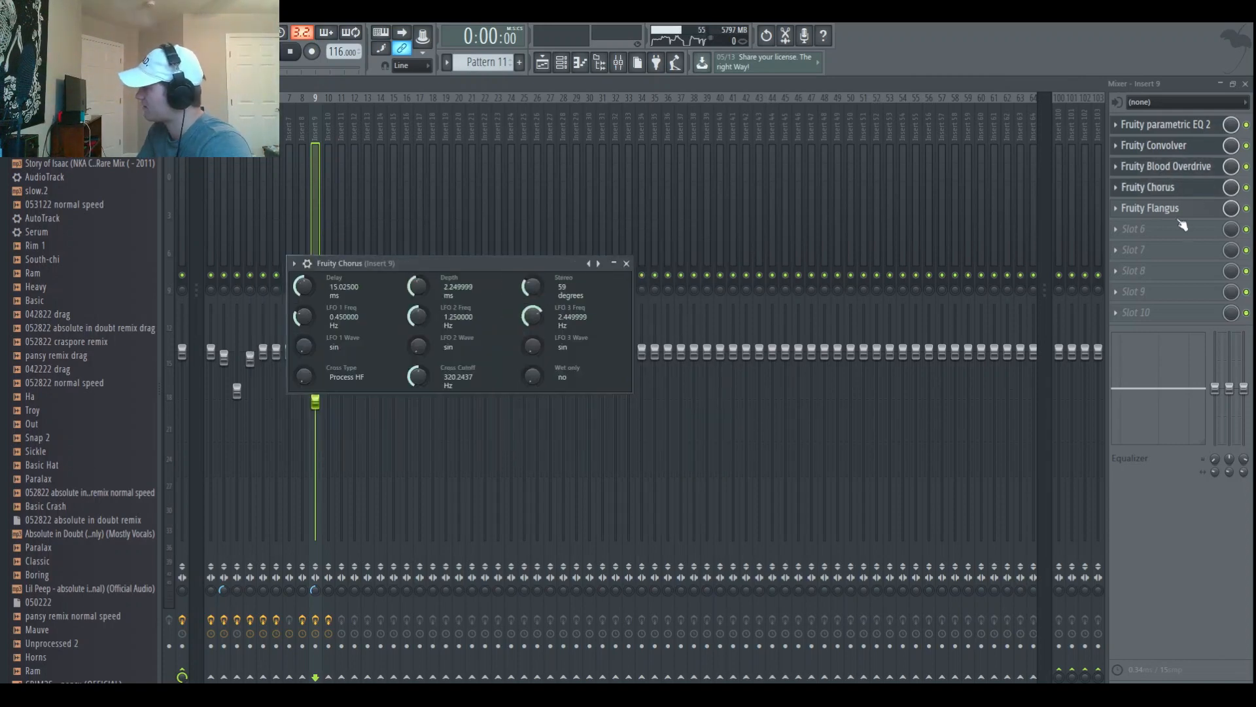
left_click(1179, 215)
left_click(1173, 142)
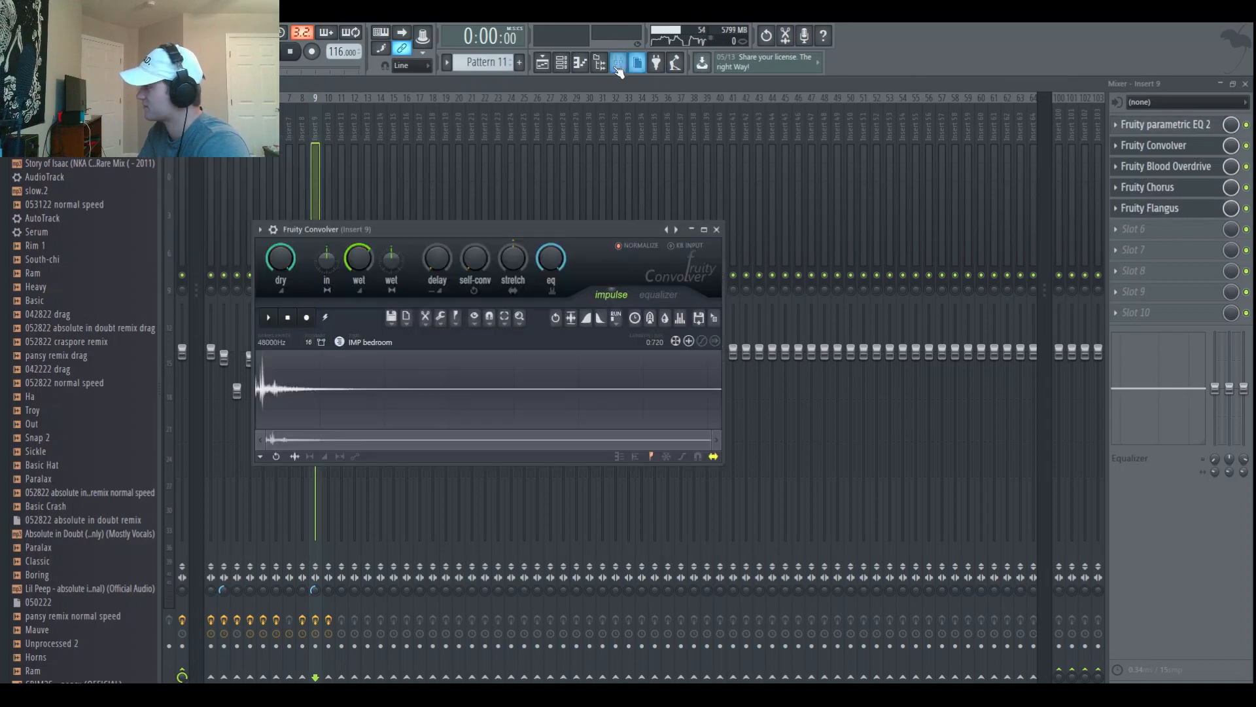
left_click(580, 62)
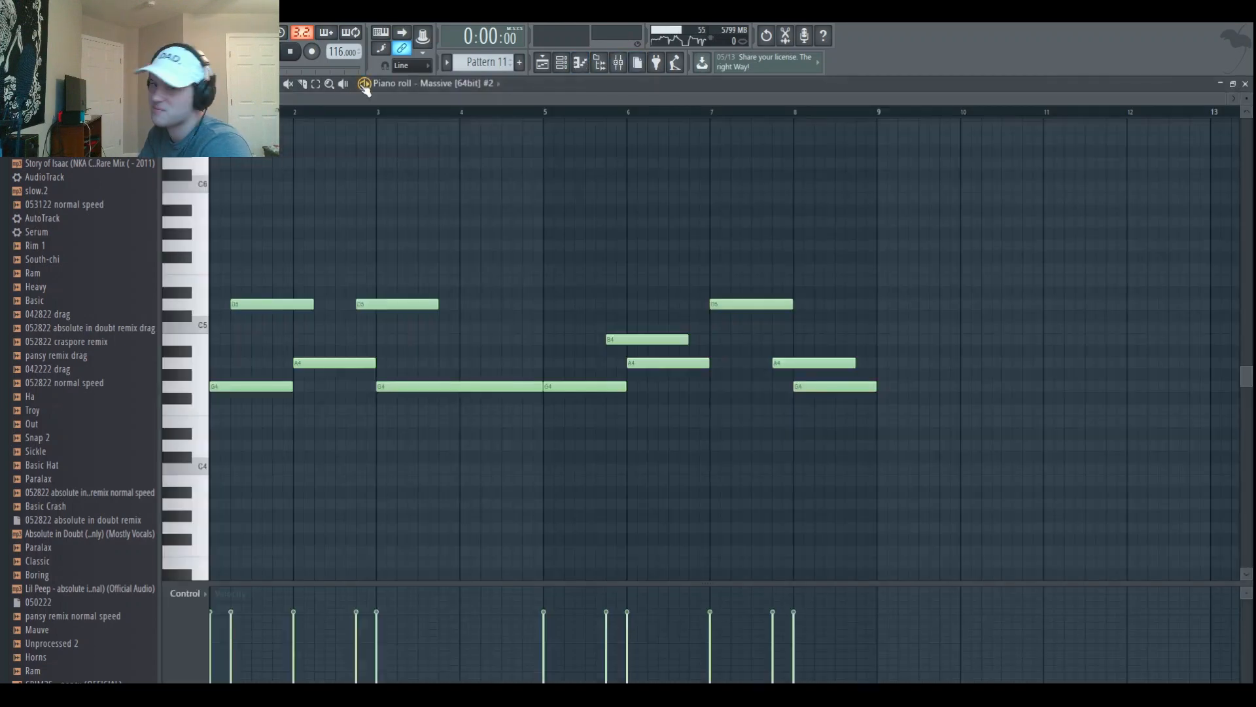
key("space")
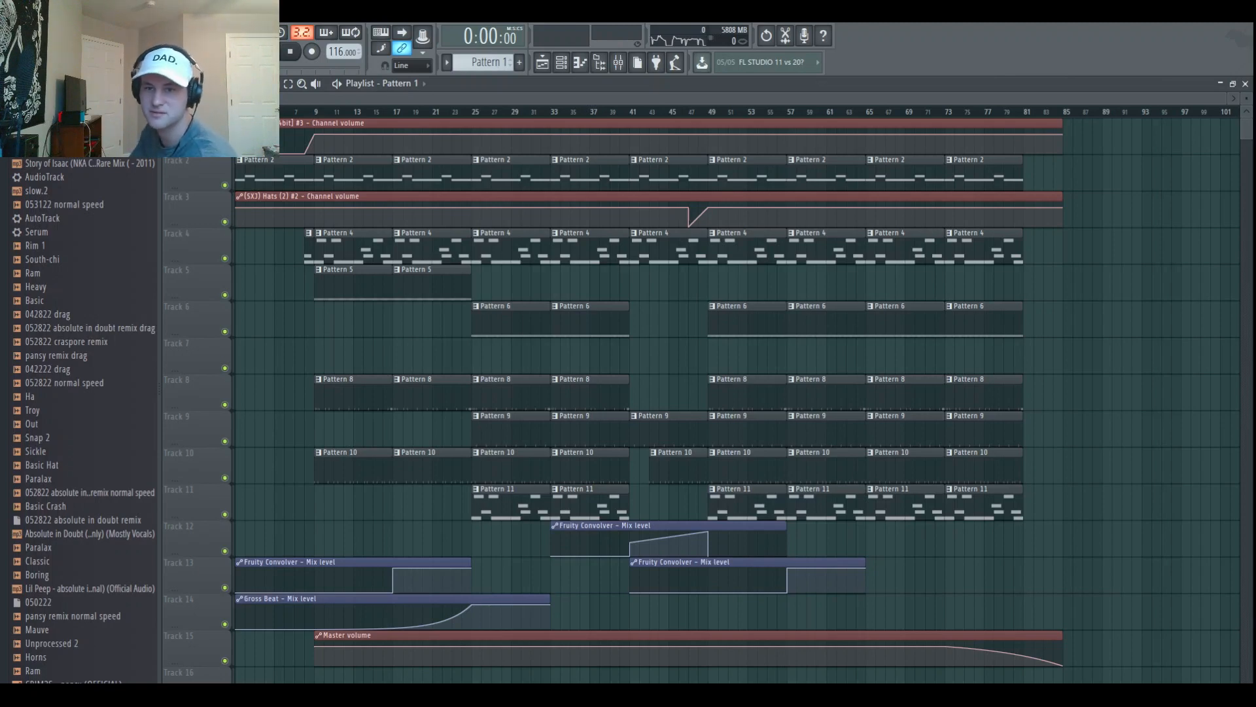
Step: Open the Pattern 5 hi-hat clip from the playlist in the piano roll and play it back
double_click(353, 285)
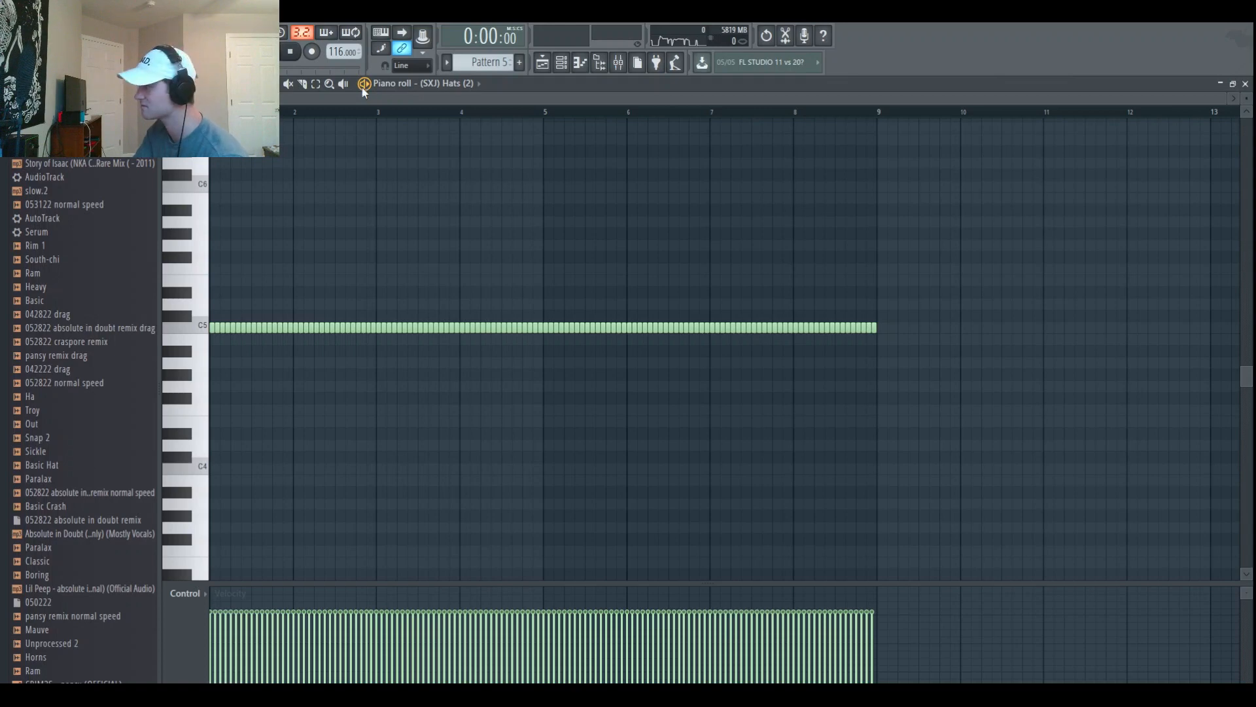
key("space")
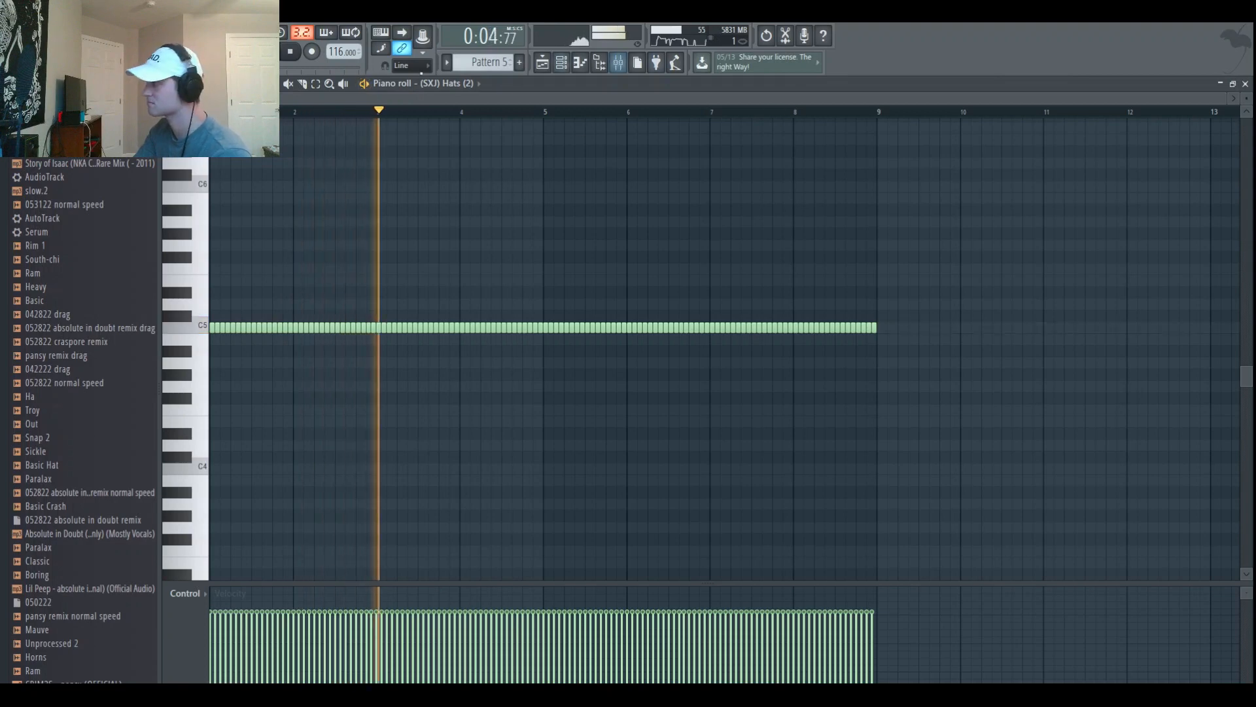
key("space")
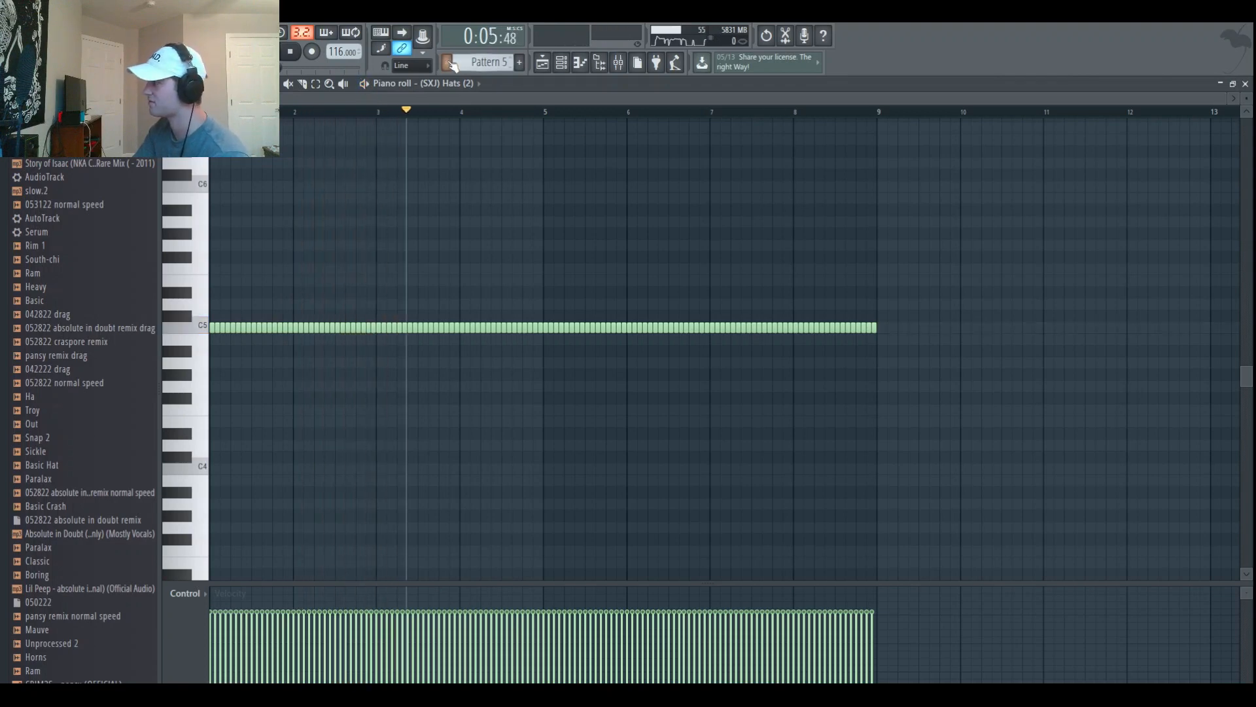
Step: Show Pattern 6's notes for the (SXJ) Hats (2) #2 channel in the piano roll and play them back
scroll(464, 62, "down", 1)
left_click(475, 84)
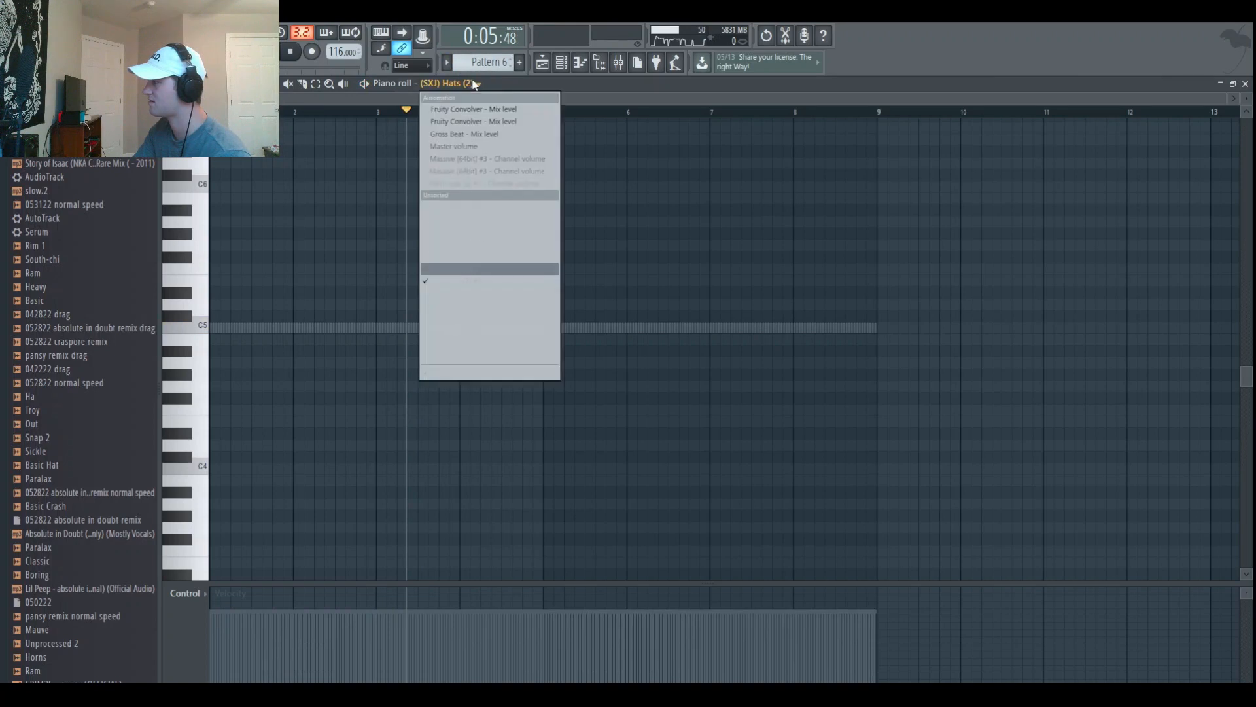
left_click(458, 281)
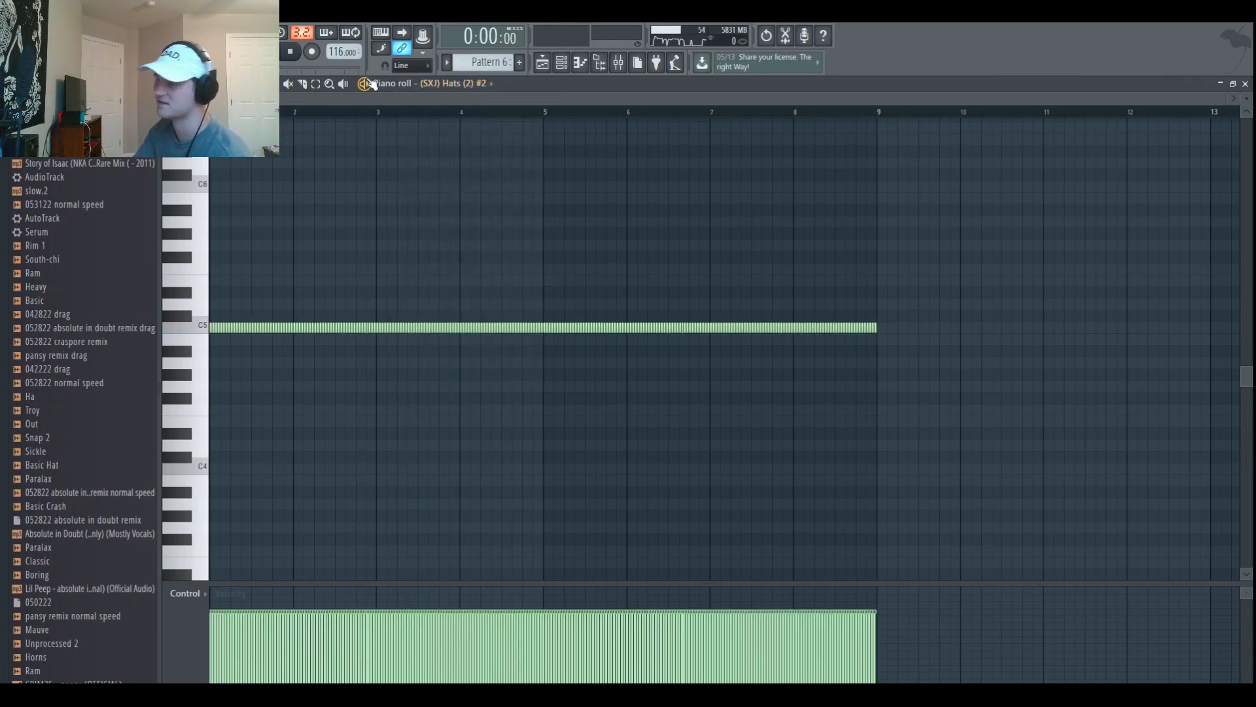
key("space")
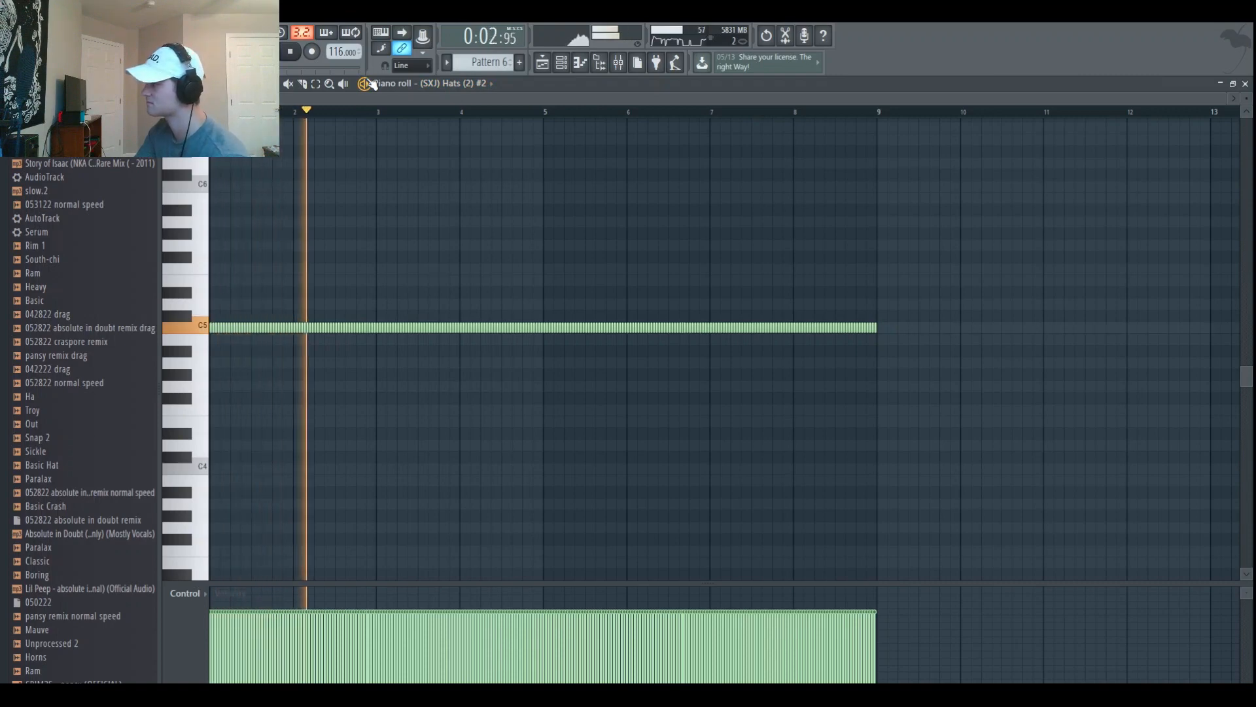
key("space")
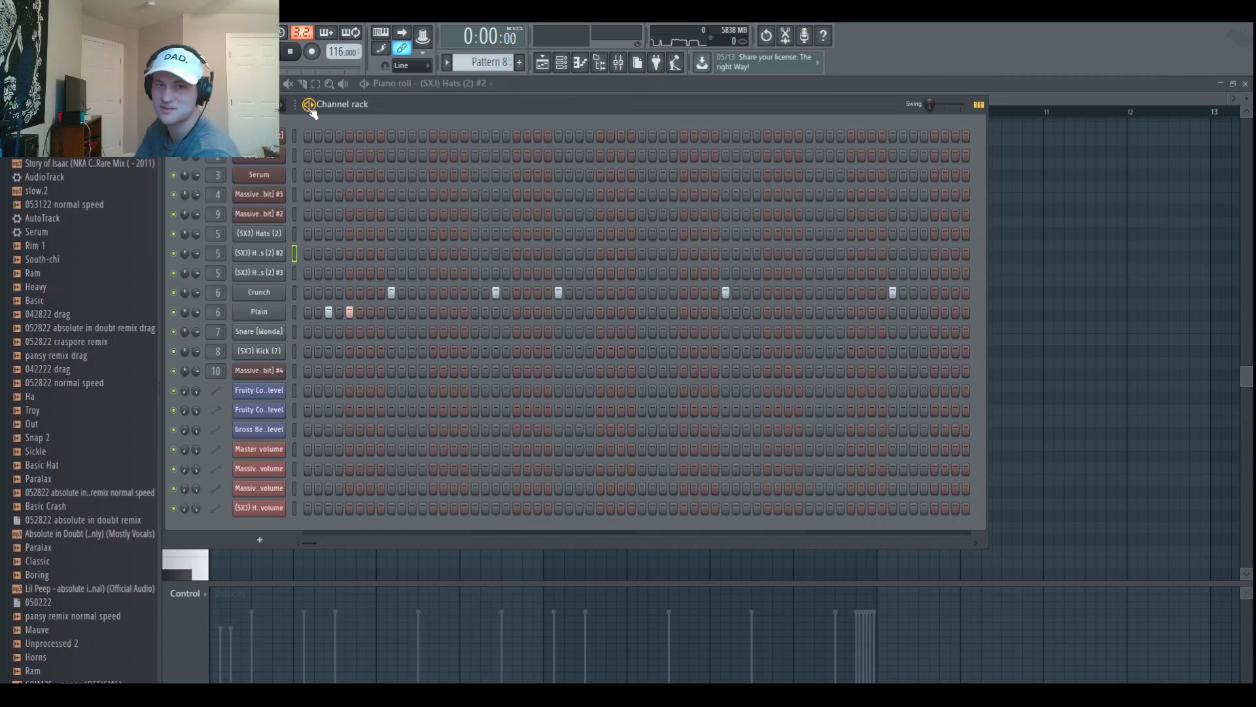
Step: Play back the Pattern 8 Crunch and Plain hits and the Pattern 9 snare from the channel rack
key("space")
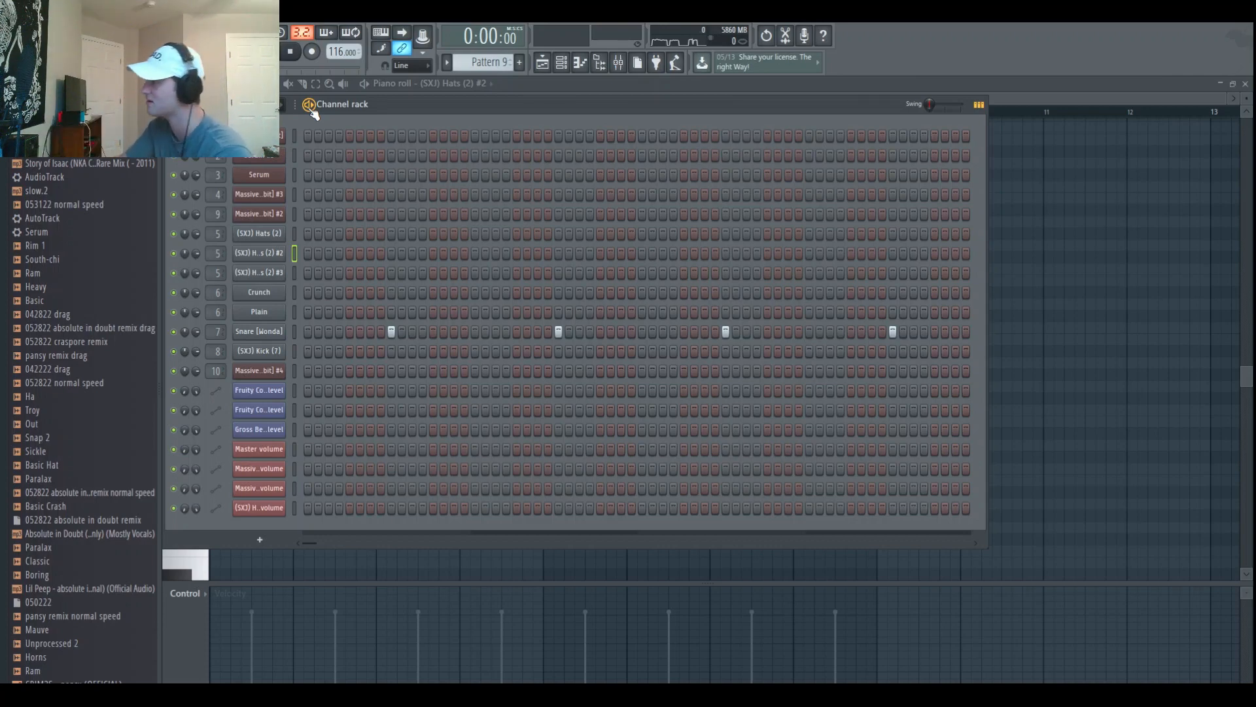
key("space")
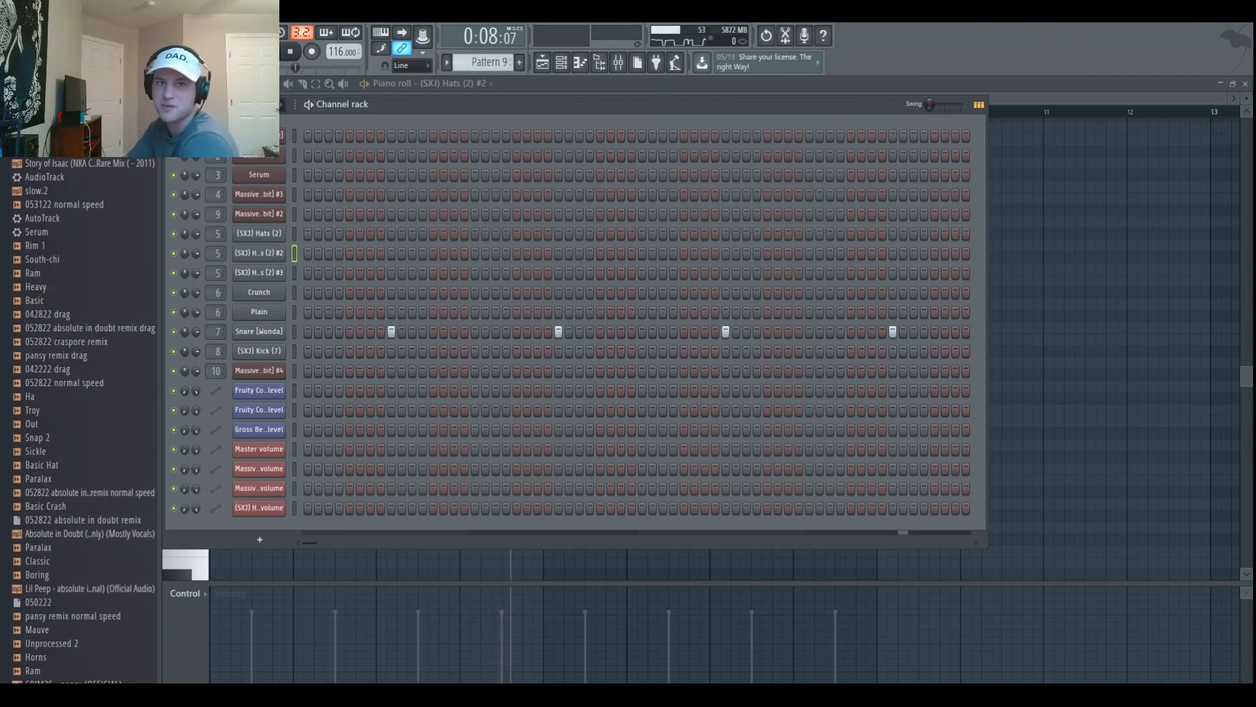
Step: Switch to Pattern 10 and enable Parametric EQ 2, Blood Overdrive, Compressor and WaveShaper on mixer Insert 8
key("KP_Add")
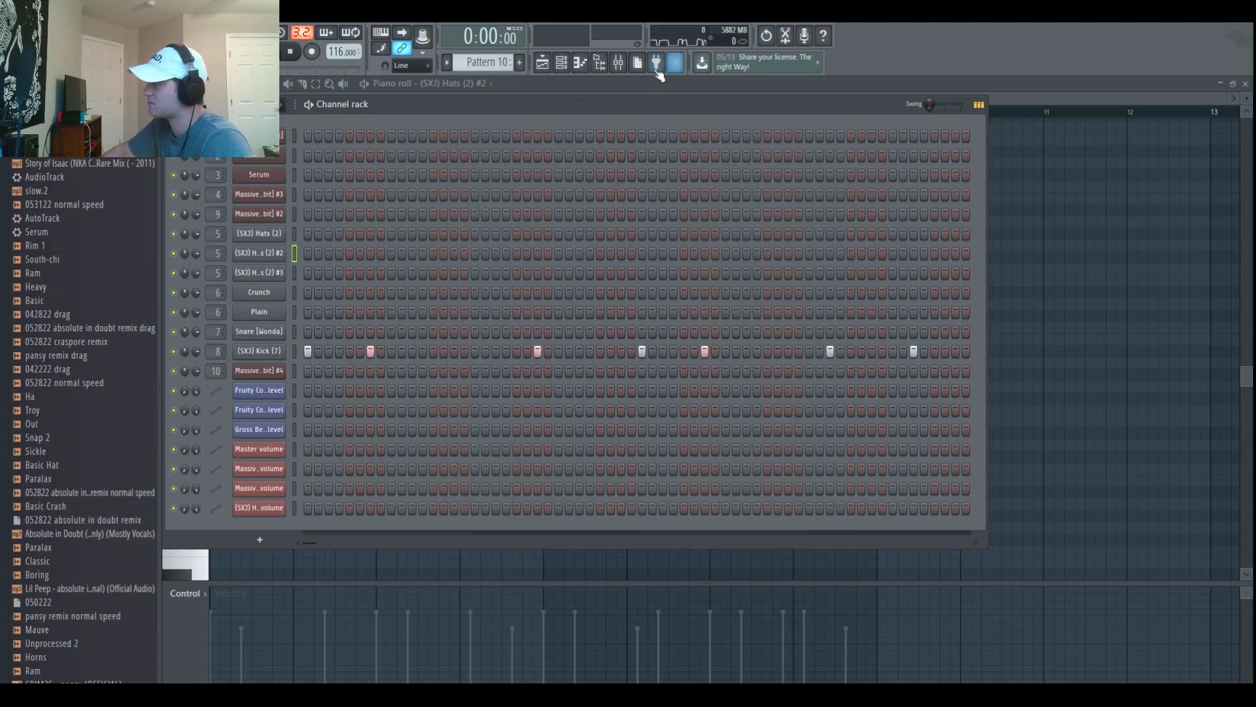
left_click(618, 62)
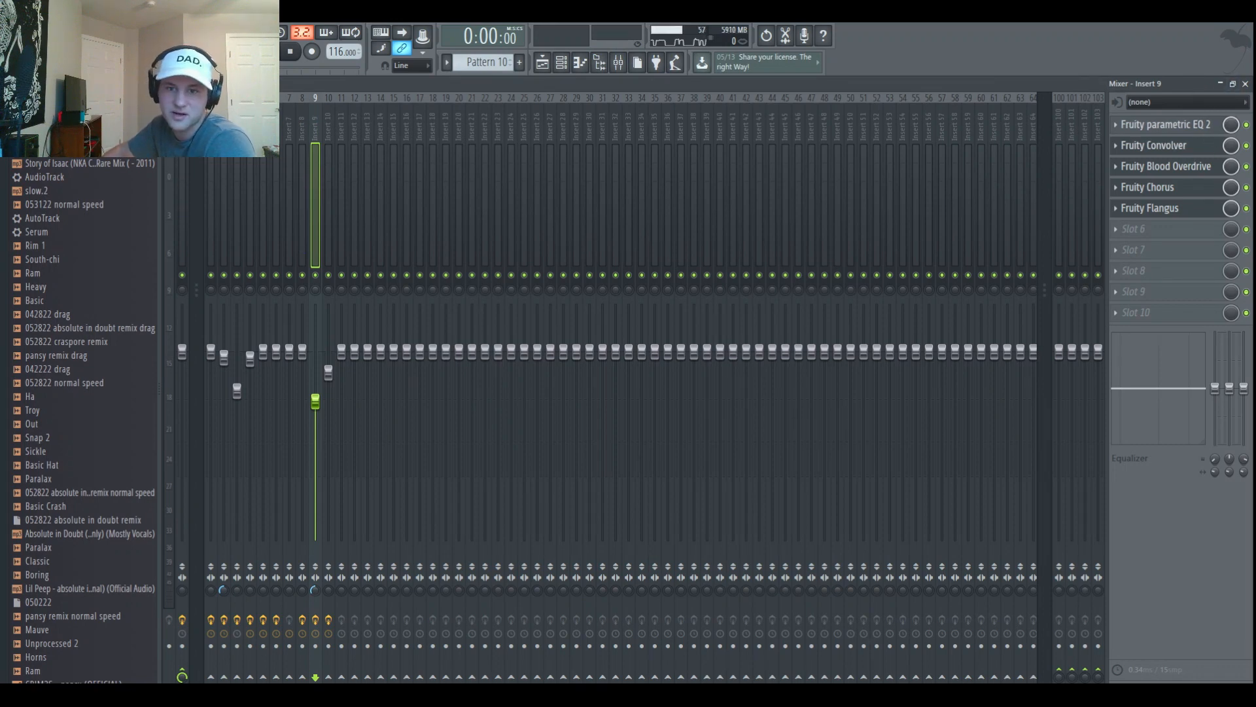
left_click(302, 180)
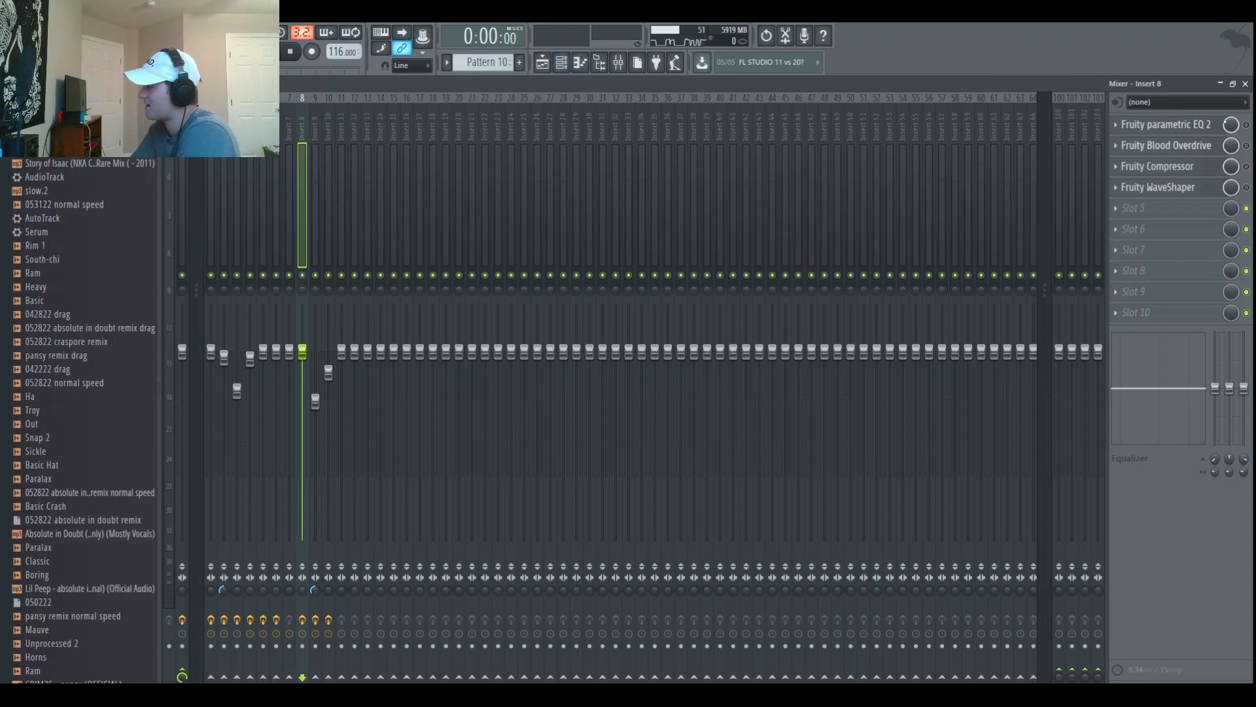
left_click(1206, 125)
left_click(1206, 125)
left_click(1246, 125)
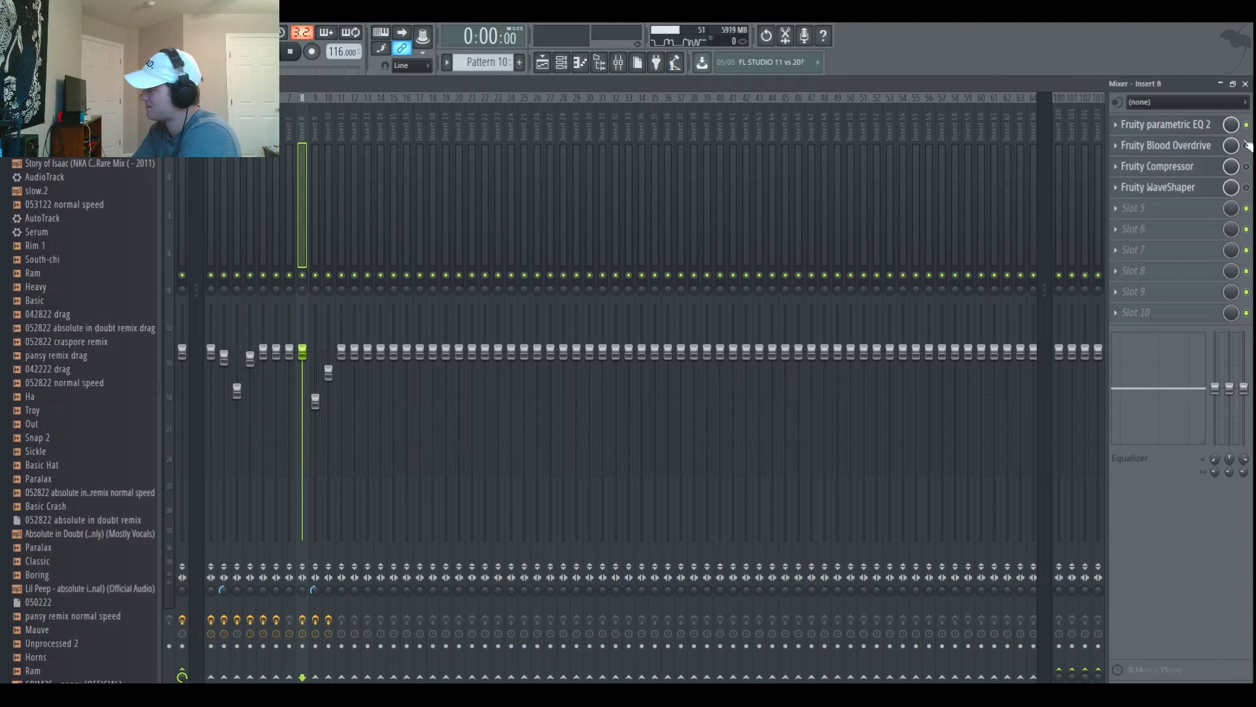
left_click(1246, 145)
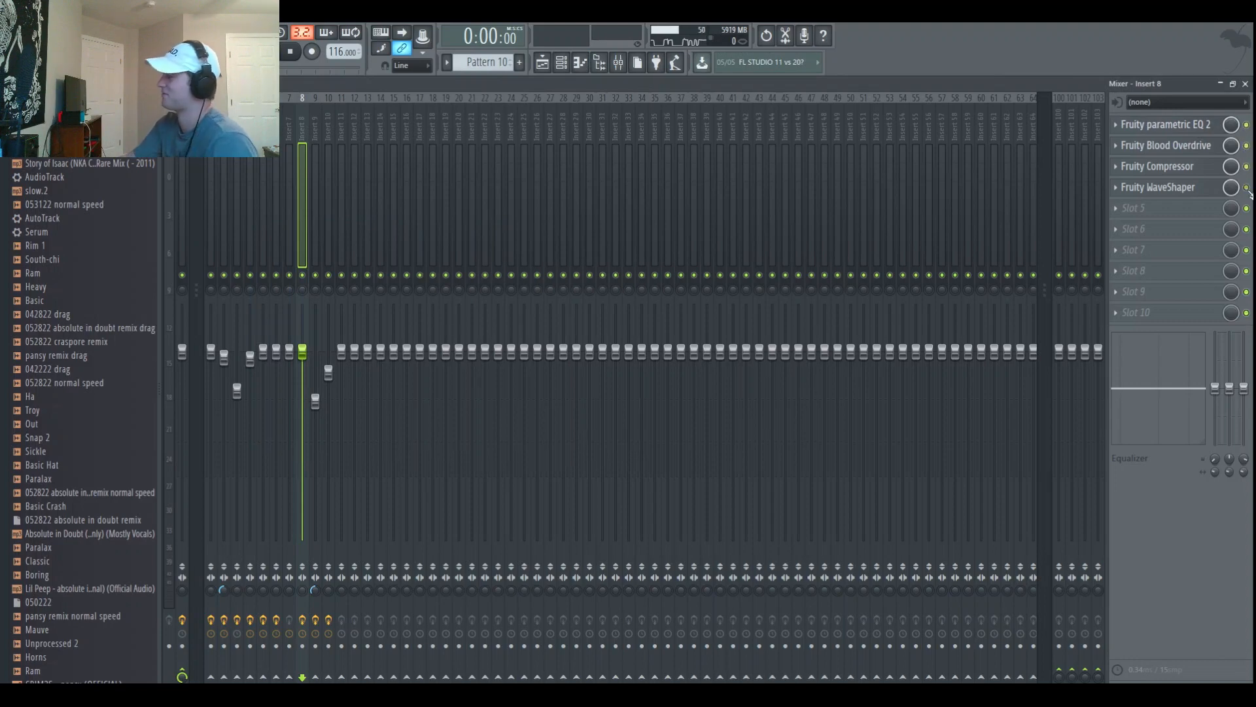
Step: Show the Pattern 10 kick steps in the channel rack and play them back through the enabled effects
left_click(564, 63)
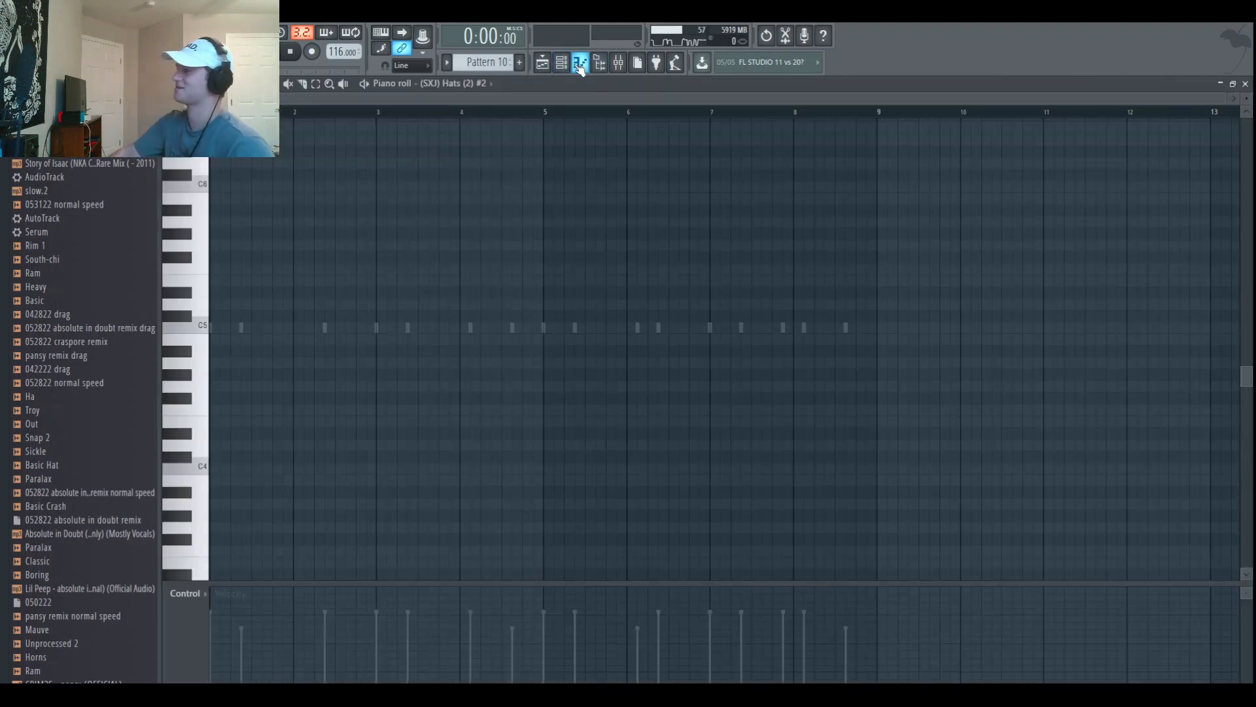
left_click(579, 63)
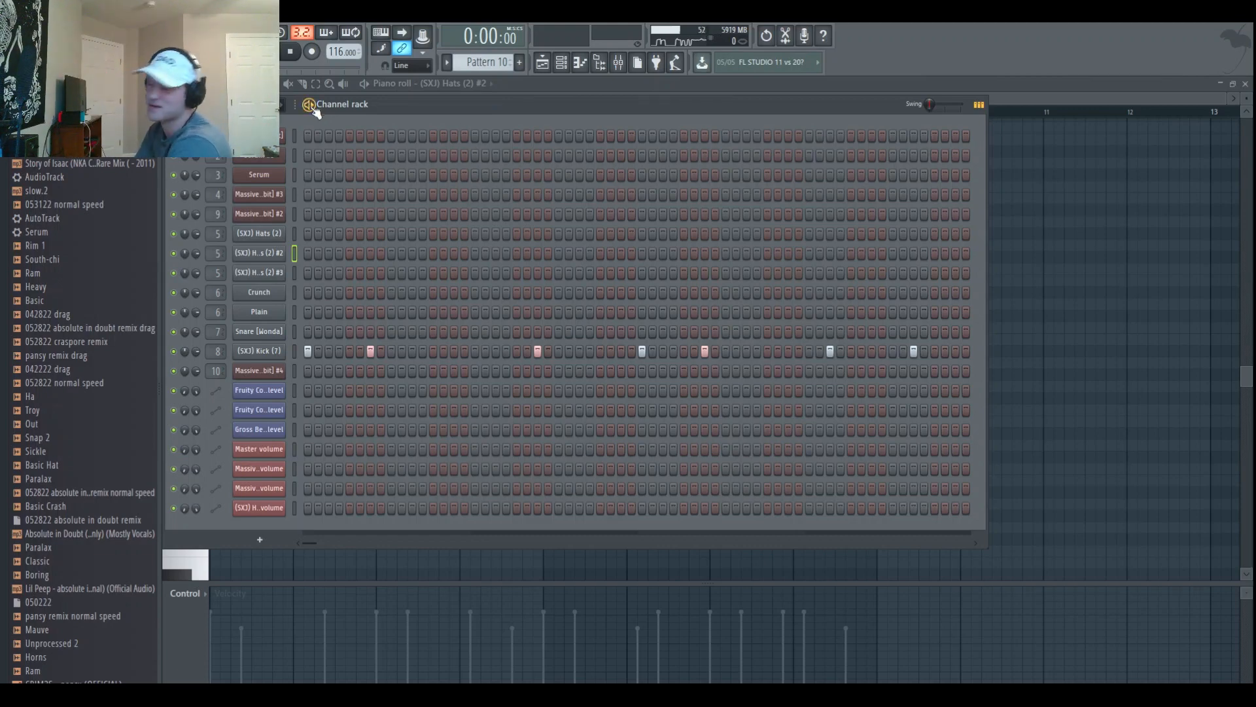
key("space")
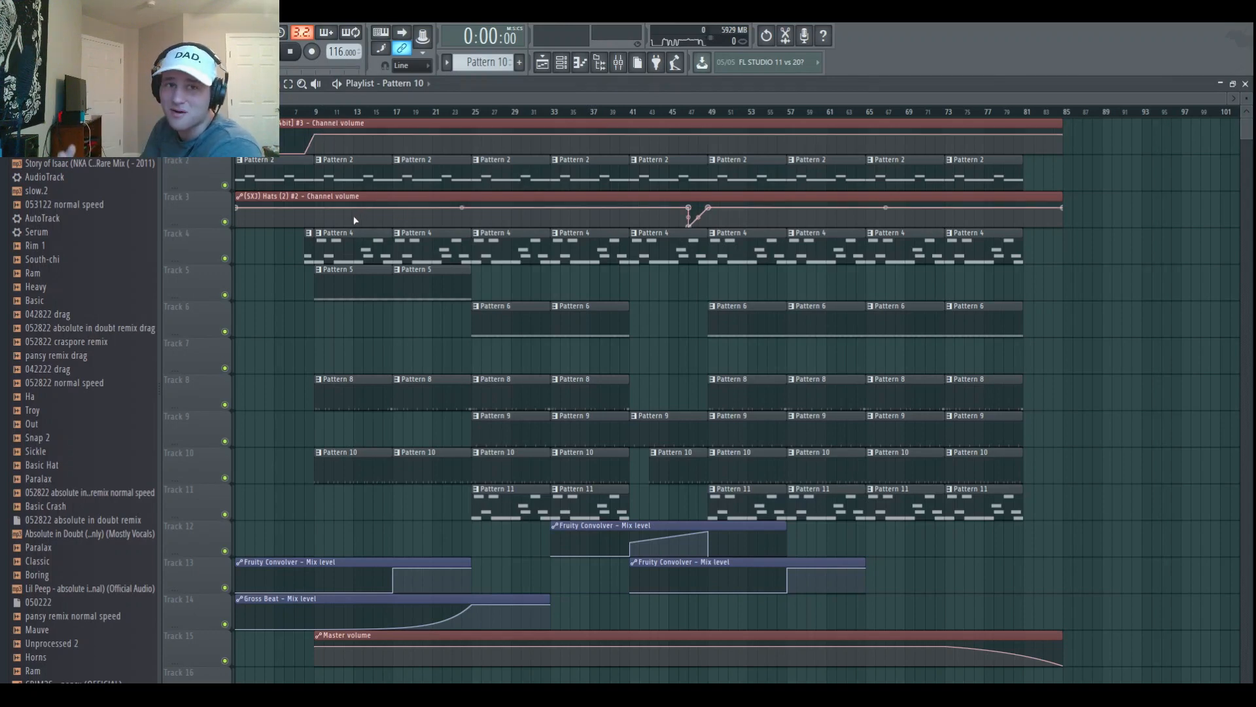
Step: Set the playlist's playback position at bar 8, where Pattern 4 enters, and move it back to bar 5
left_click(305, 113)
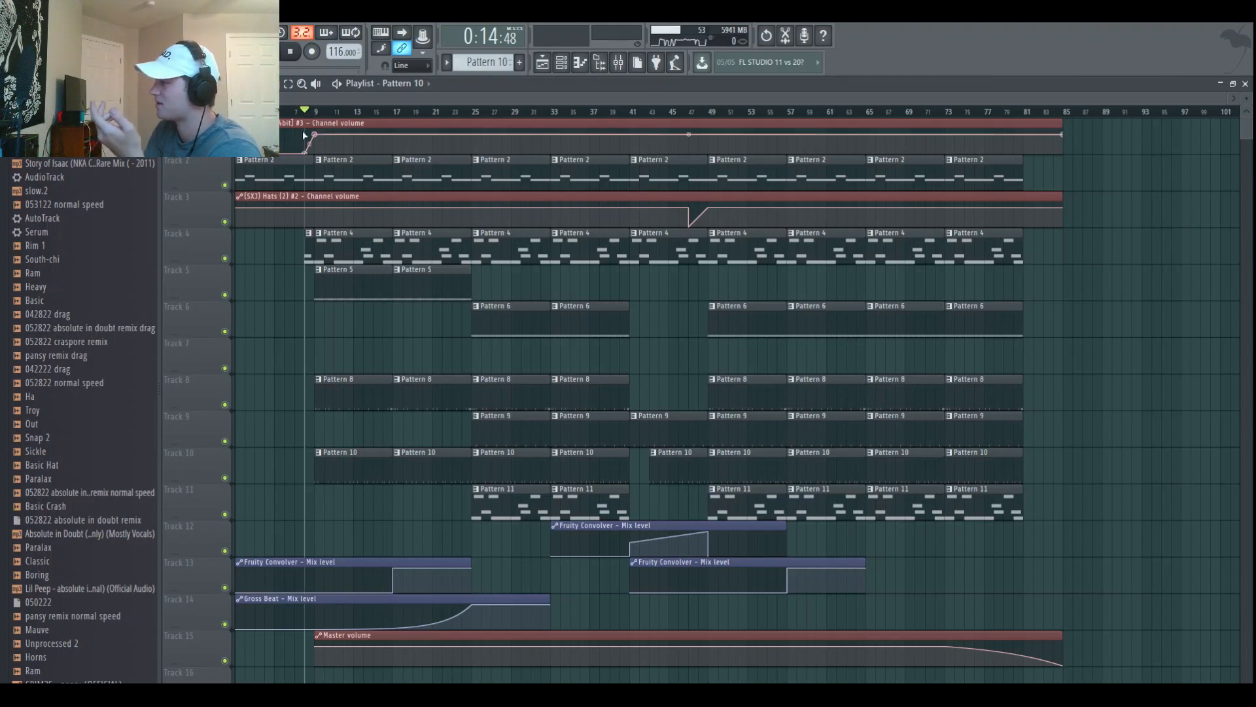
left_click(274, 112)
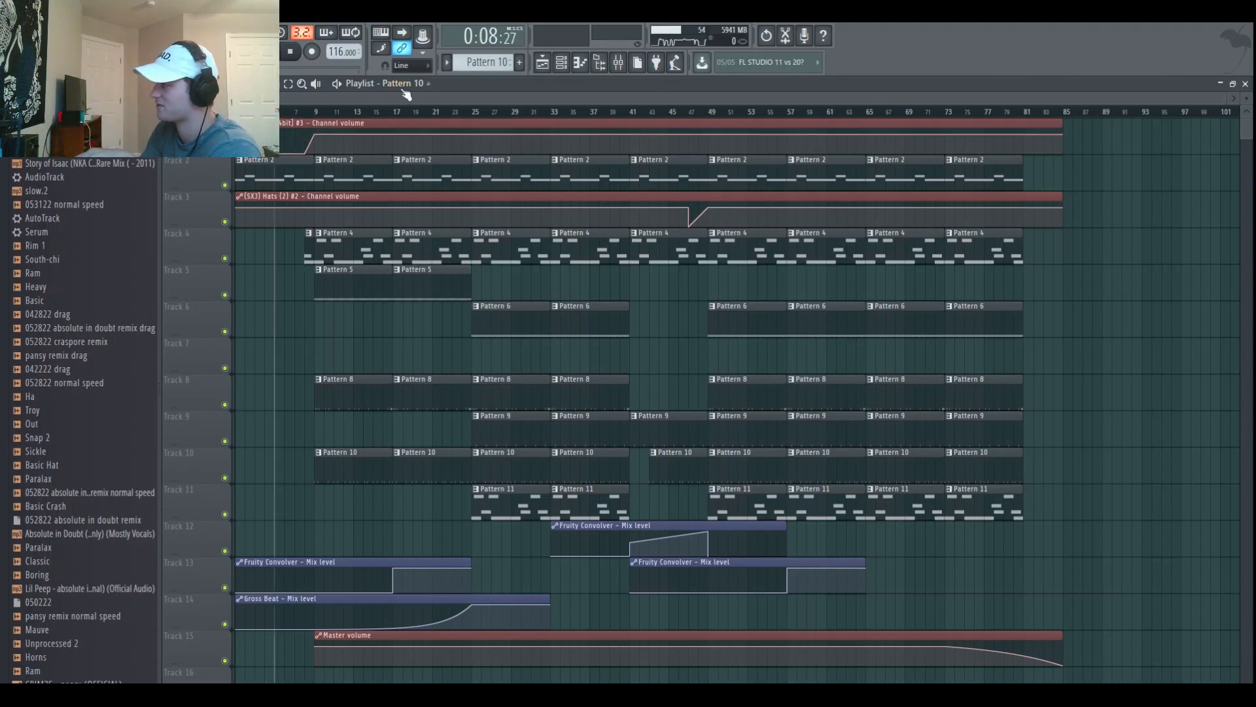